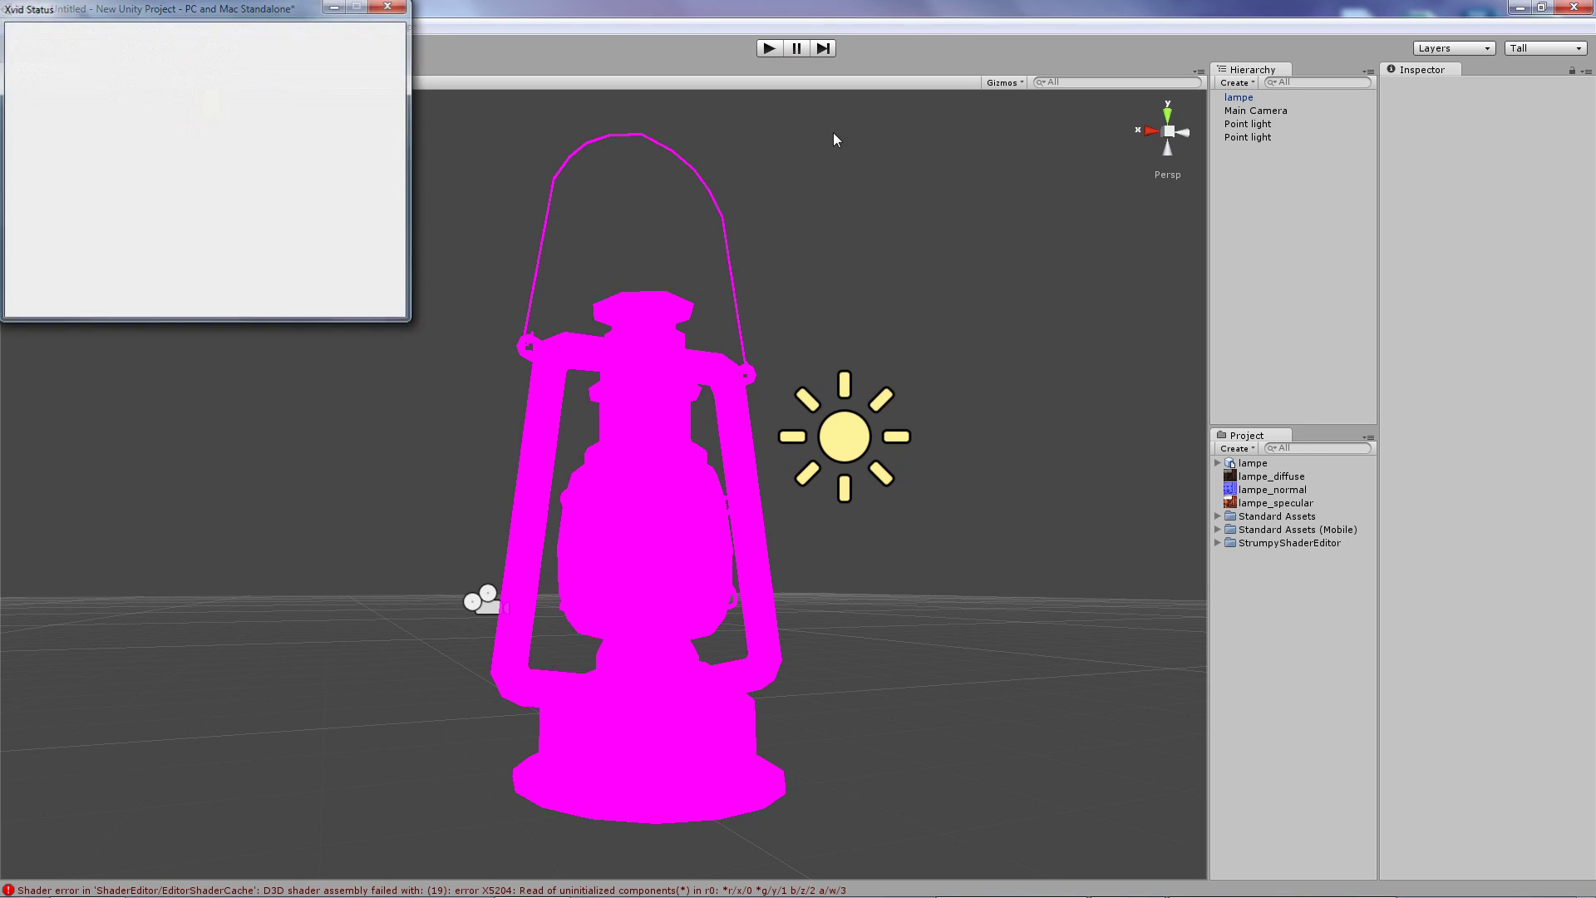
# - Raise the point light above the lantern, then select the lantern and show its Pixel Graph
pyautogui.click(856, 439)
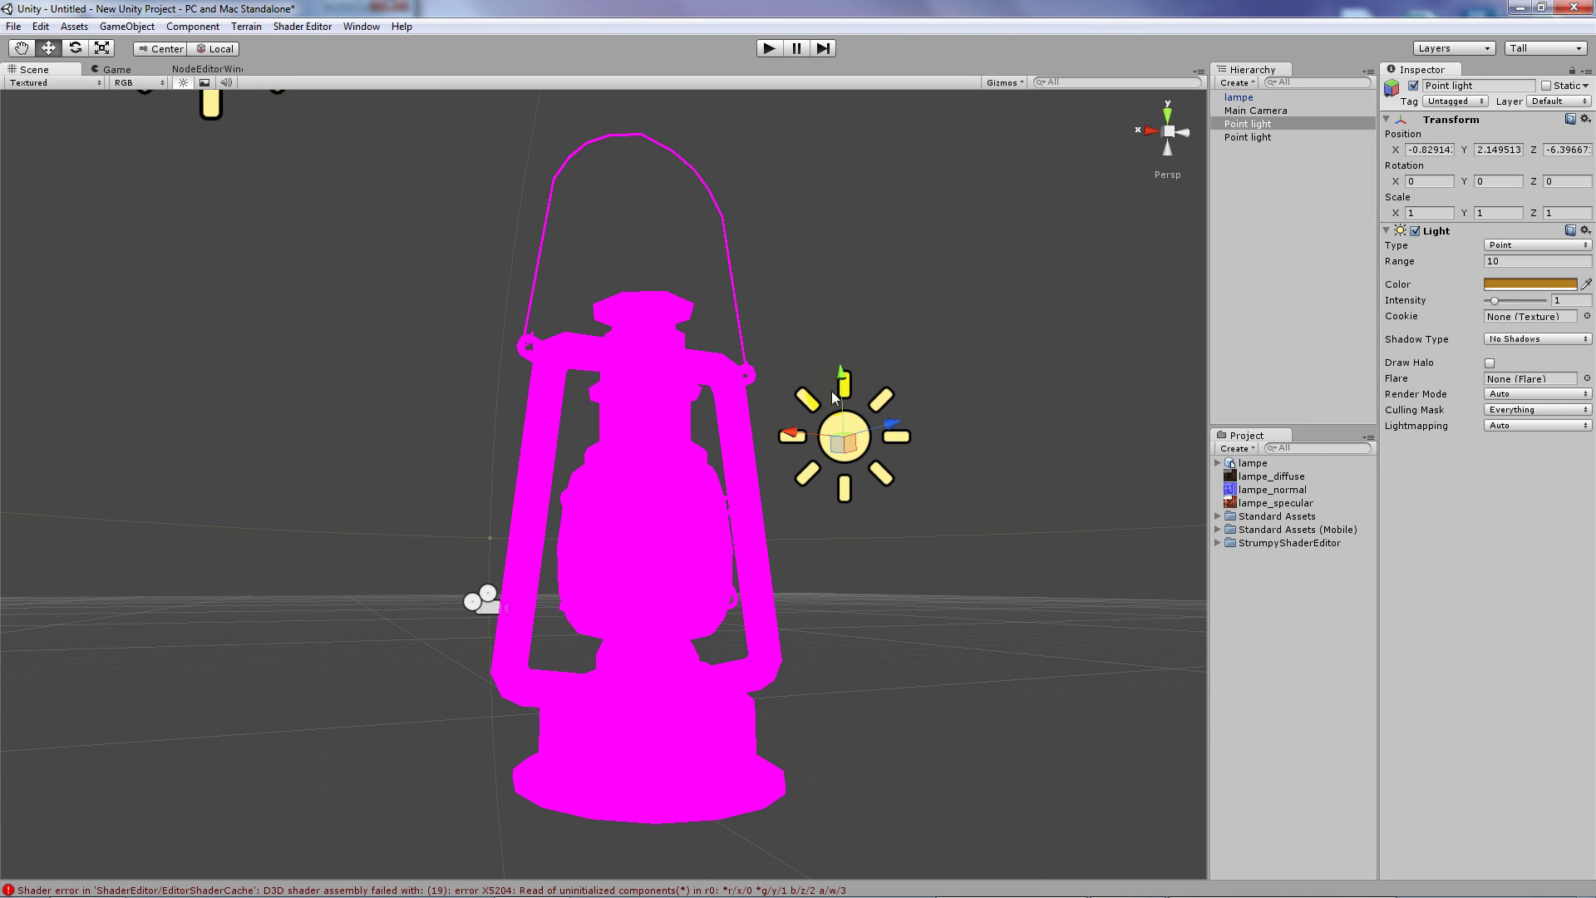
pyautogui.moveTo(844, 384); pyautogui.dragTo(842, 291)
pyautogui.click(613, 507)
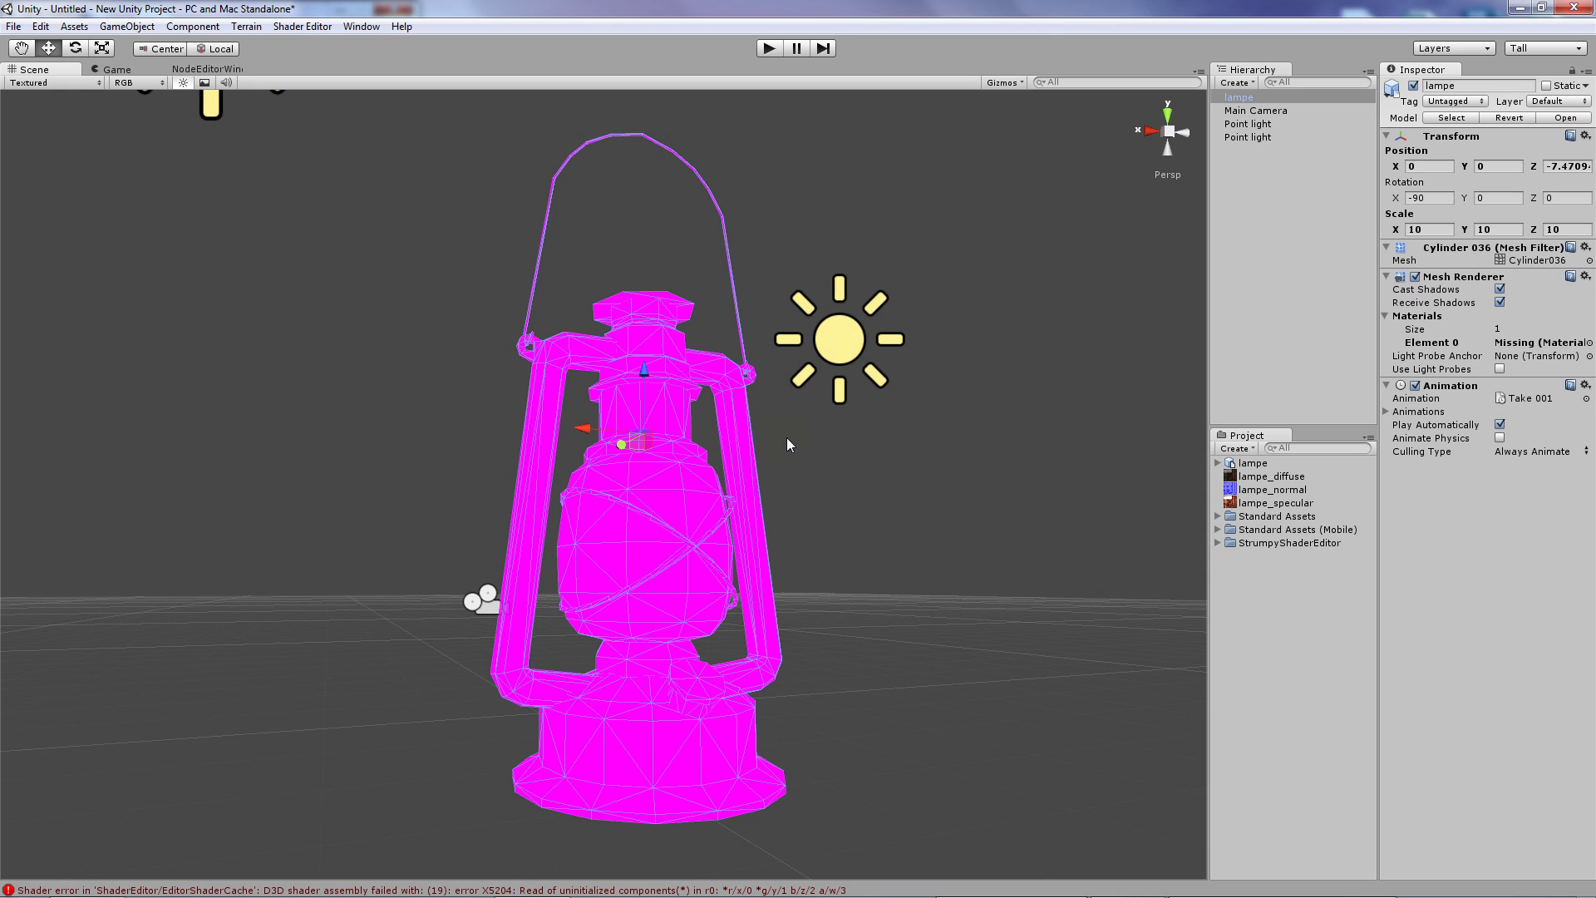
pyautogui.click(207, 66)
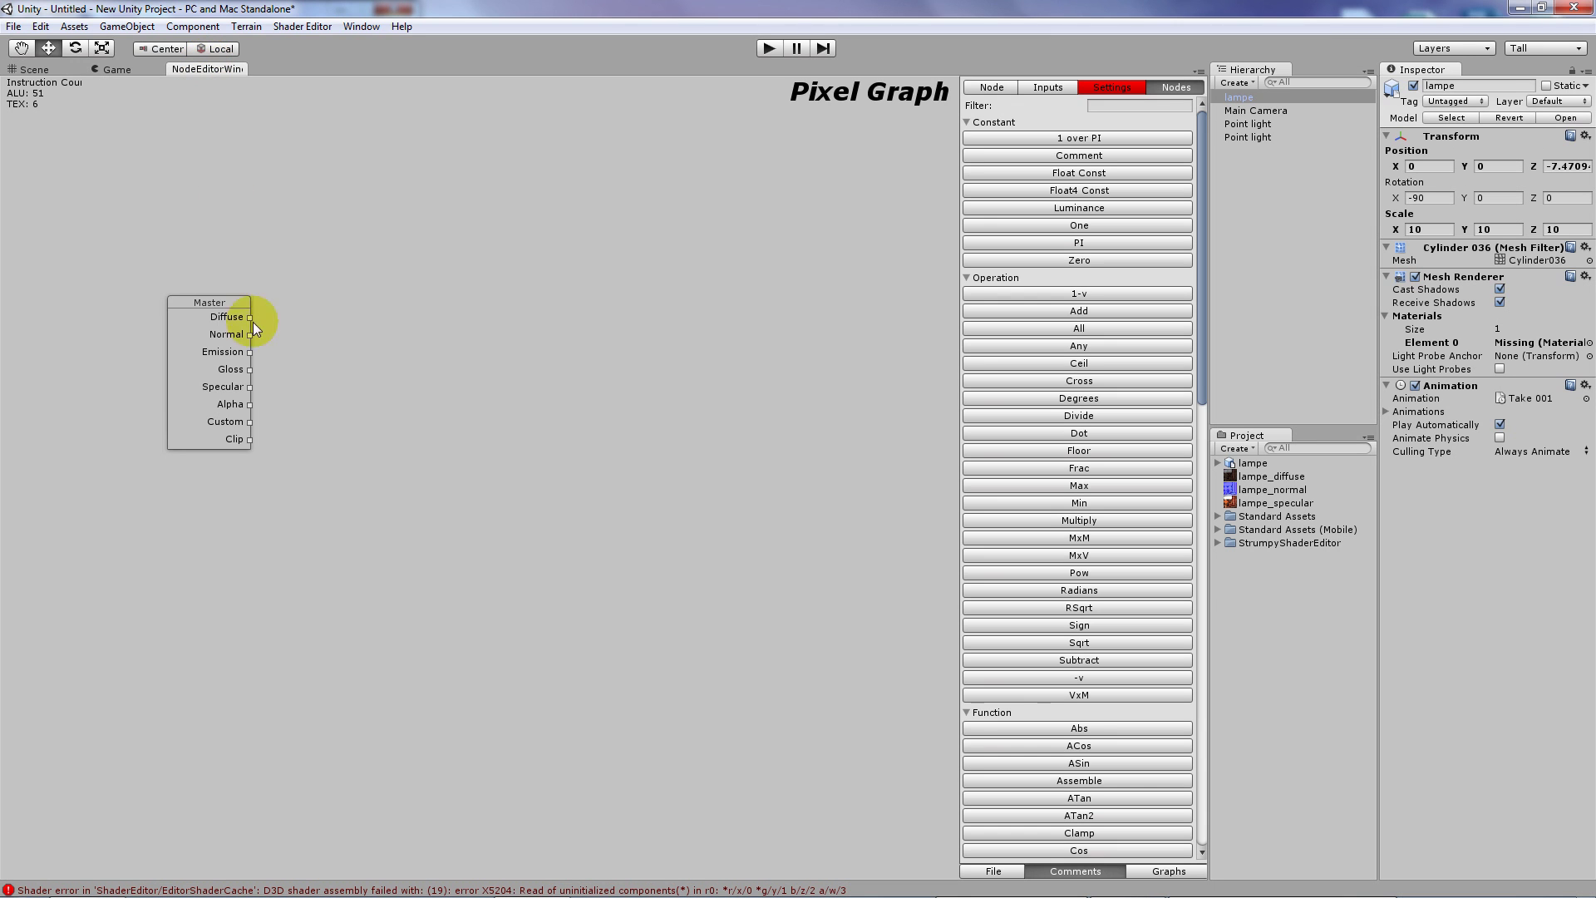
# - Add a Tex2D node feeding Diffuse, with a Sampler2D node wired into its inputs
pyautogui.moveTo(341, 394); pyautogui.dragTo(374, 412)
pyautogui.click(1113, 110)
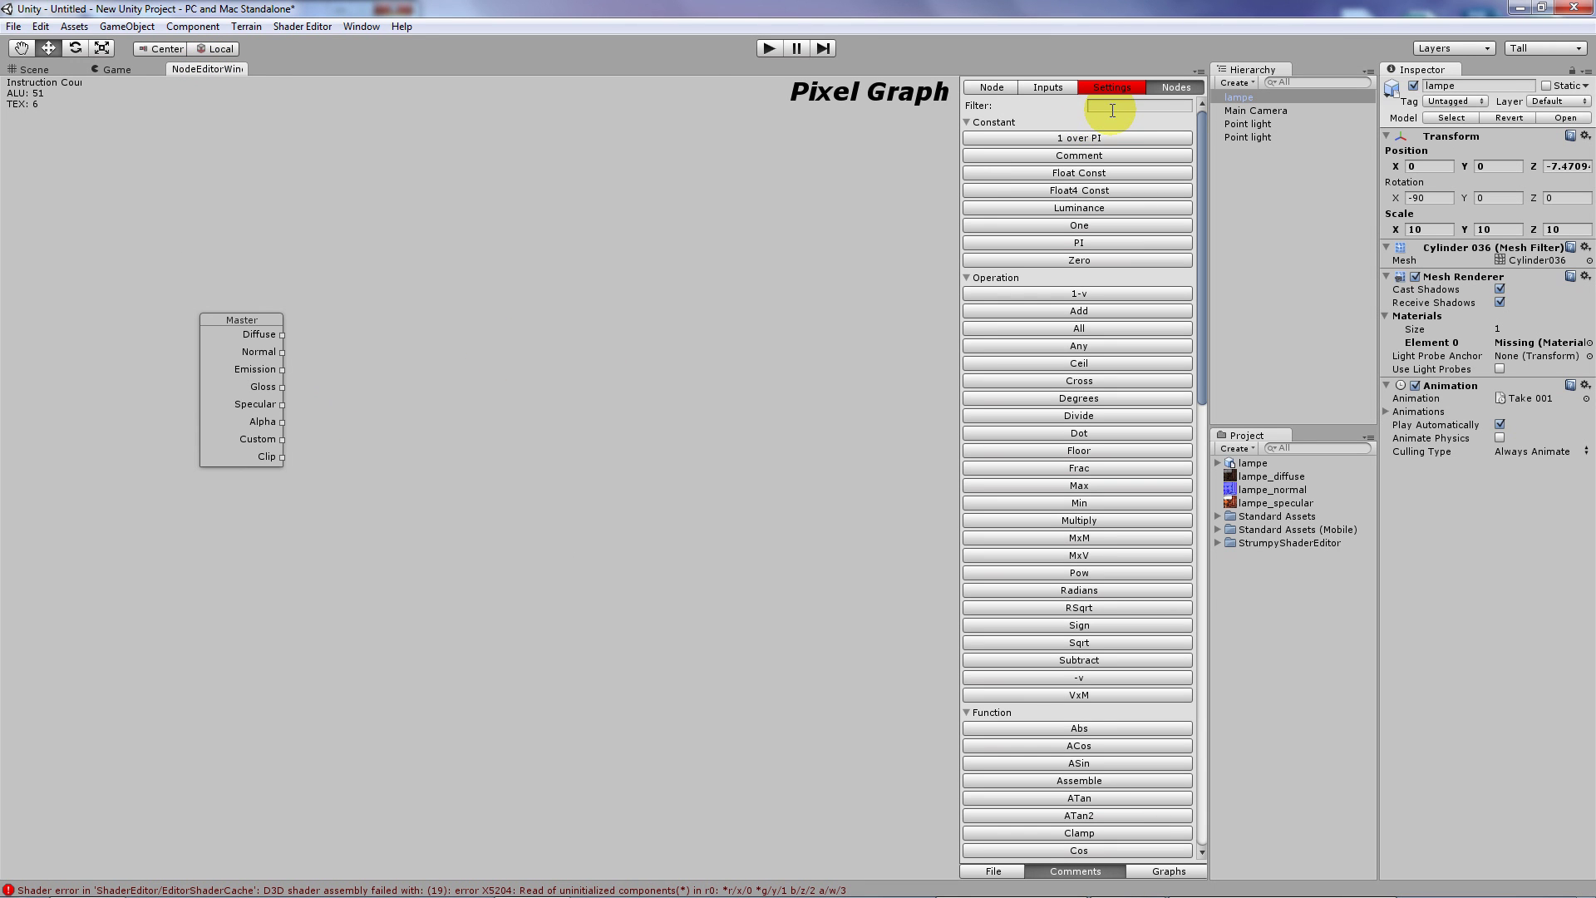
pyautogui.write('t')
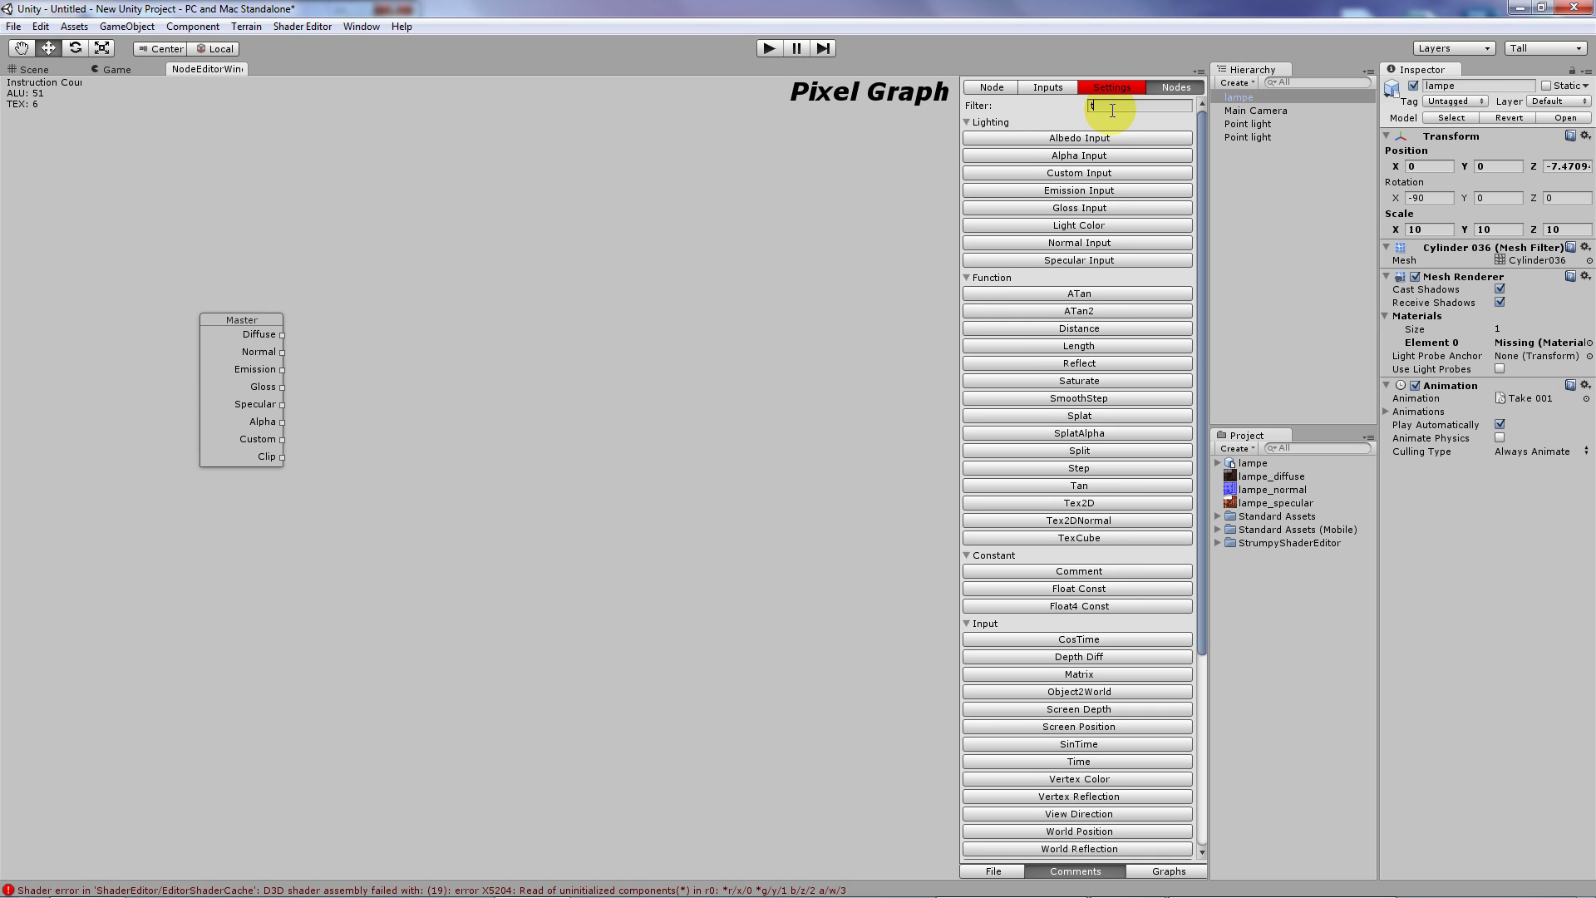
pyautogui.write('e')
pyautogui.moveTo(1094, 192)
pyautogui.mouseDown()
pyautogui.moveTo(558, 309)
pyautogui.moveTo(323, 339)
pyautogui.mouseUp()
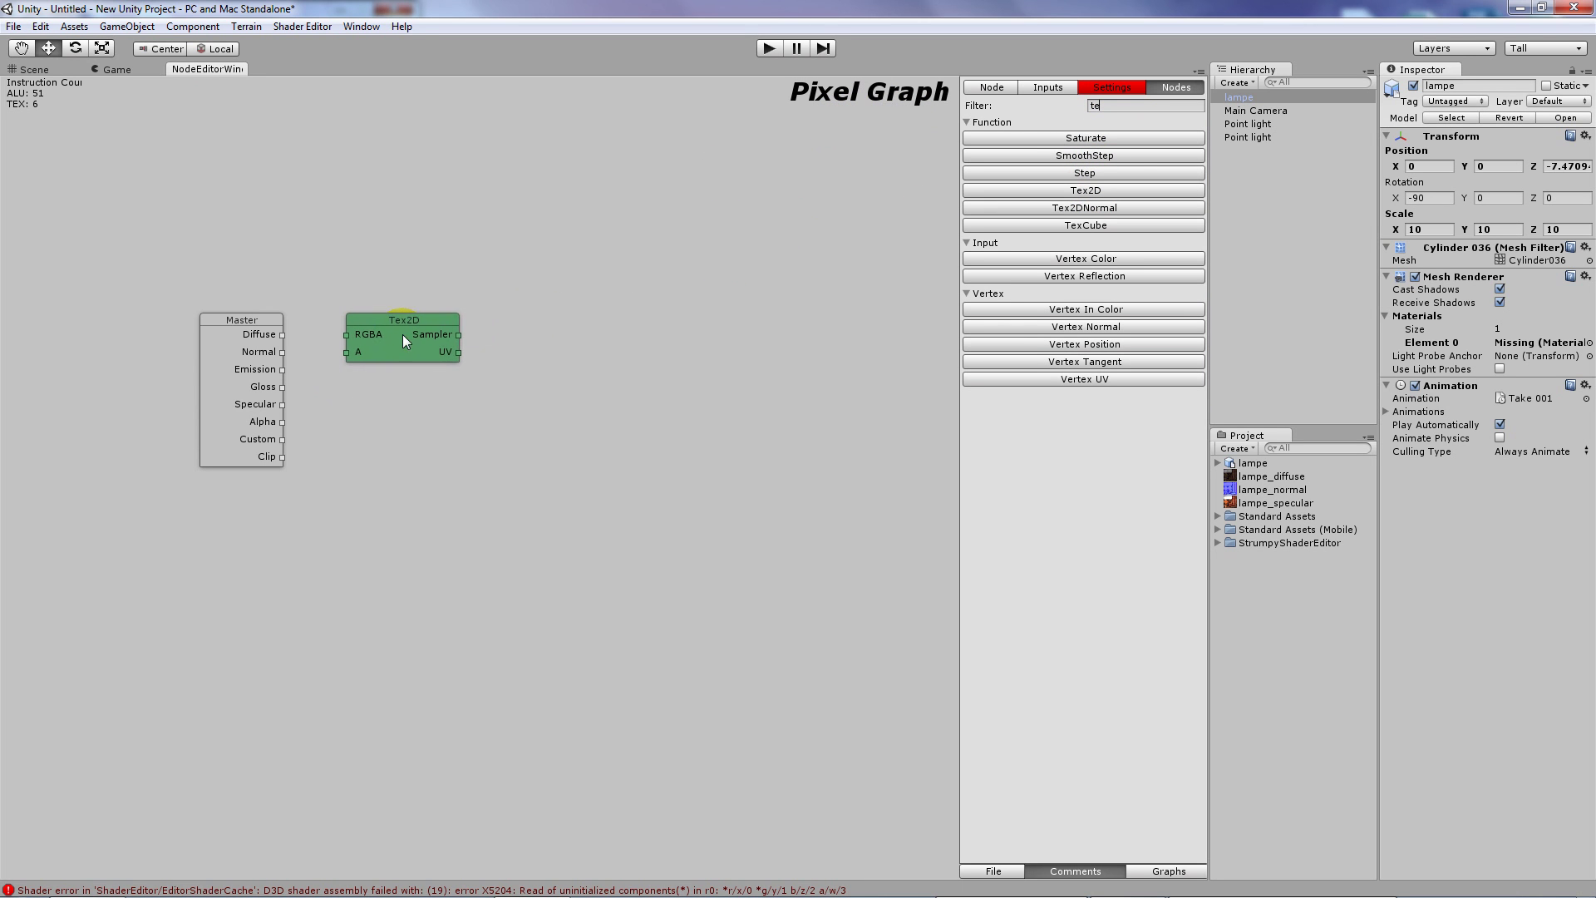
pyautogui.click(284, 338)
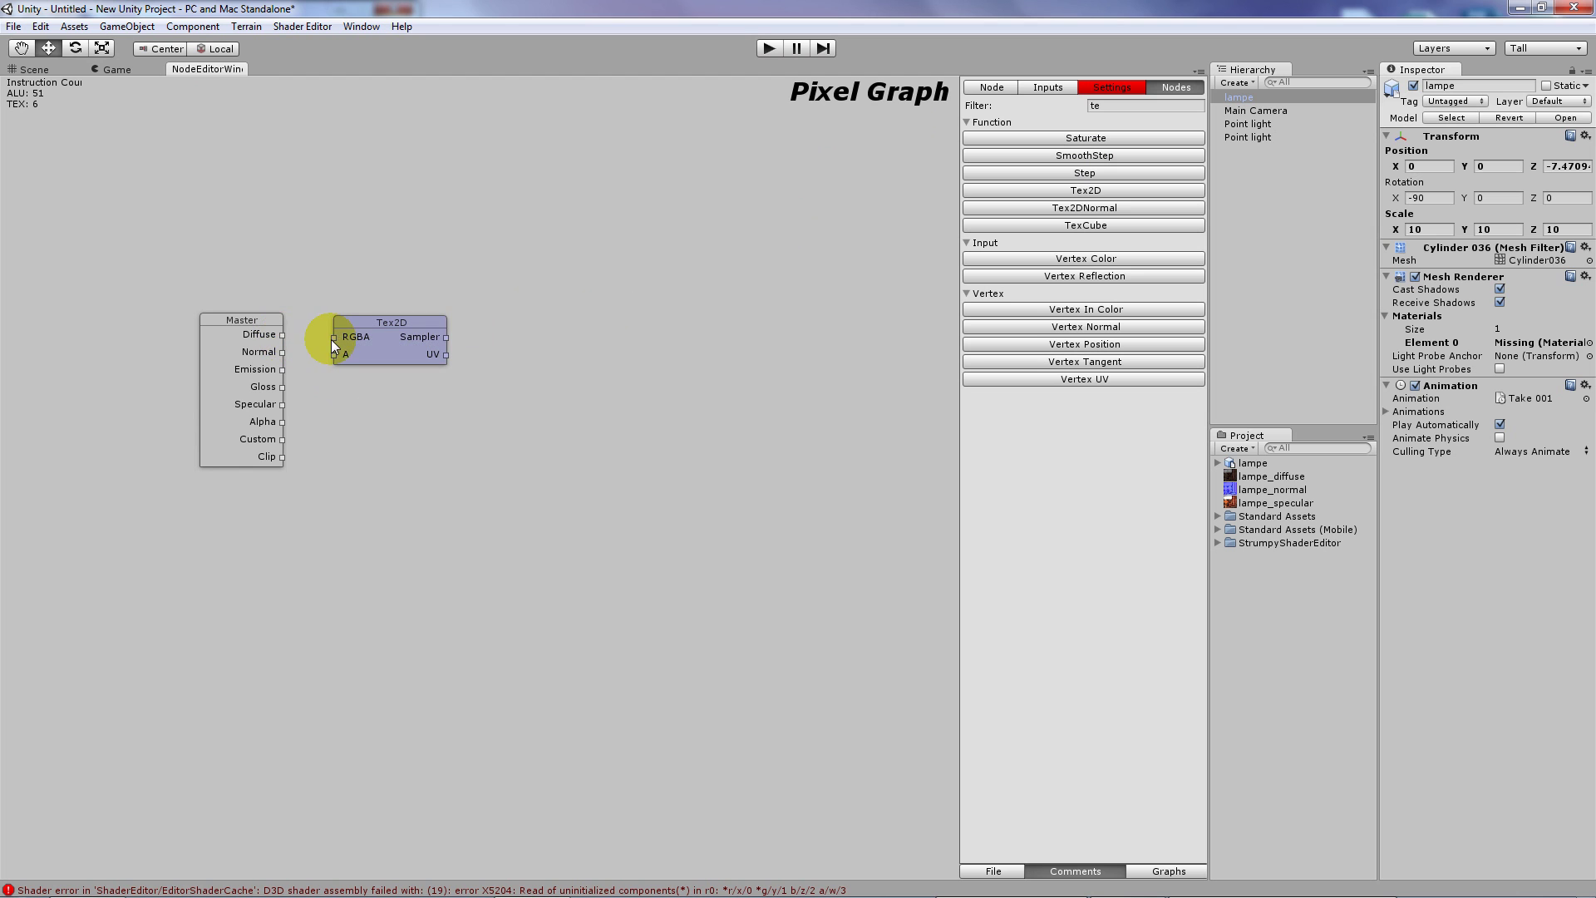
pyautogui.click(1169, 106)
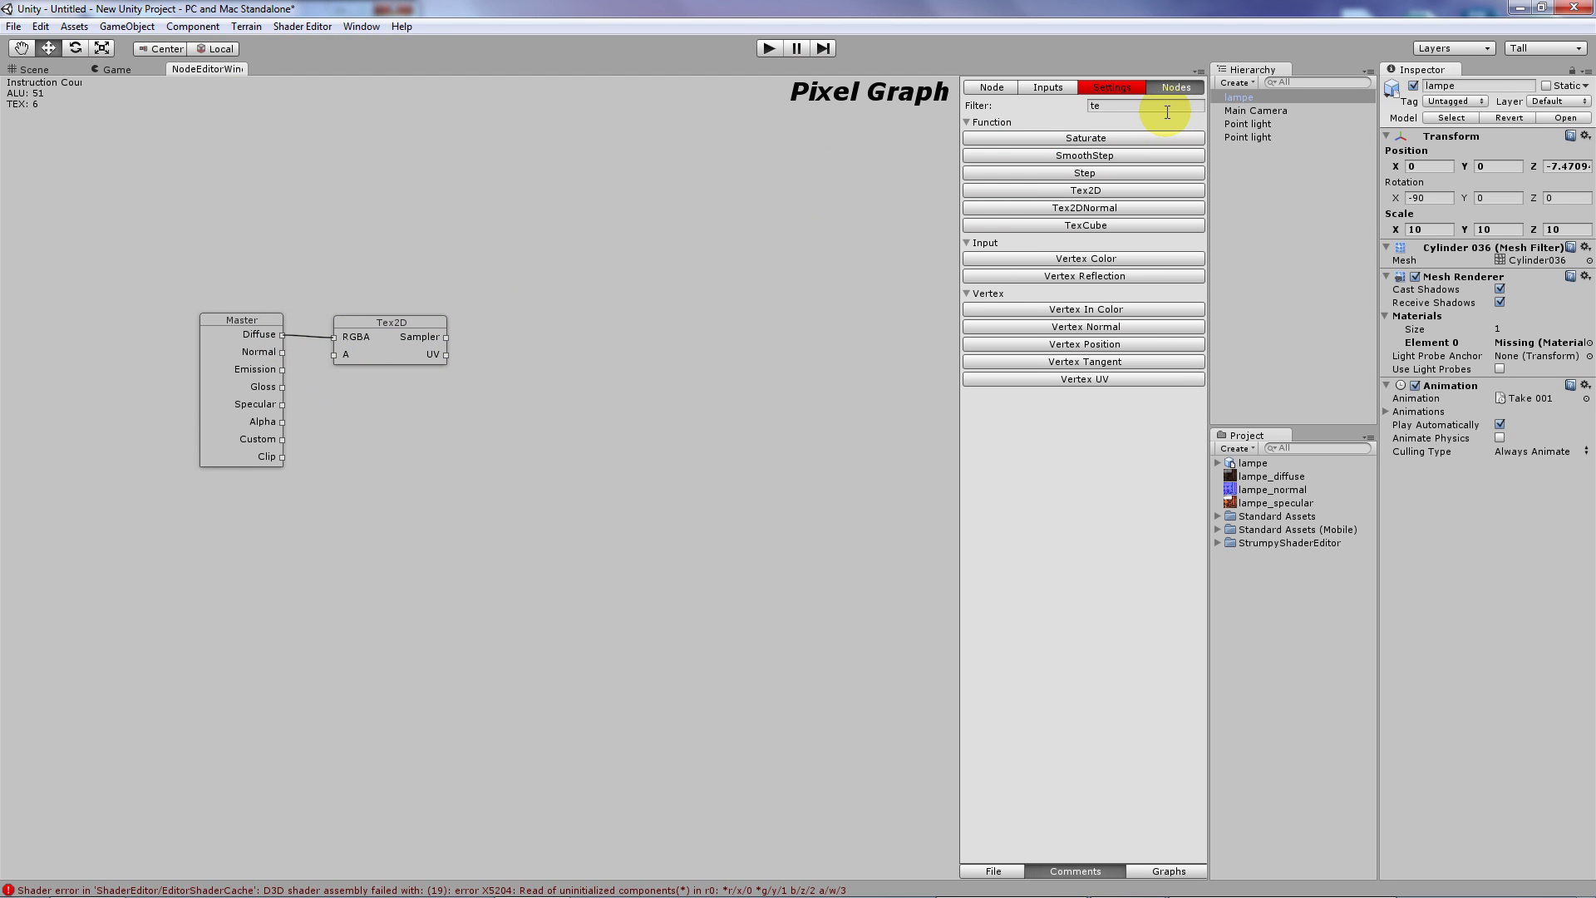
pyautogui.press('BackSpace')
pyautogui.press('BackSpace')
pyautogui.write('sam')
pyautogui.moveTo(1072, 188); pyautogui.dragTo(499, 334)
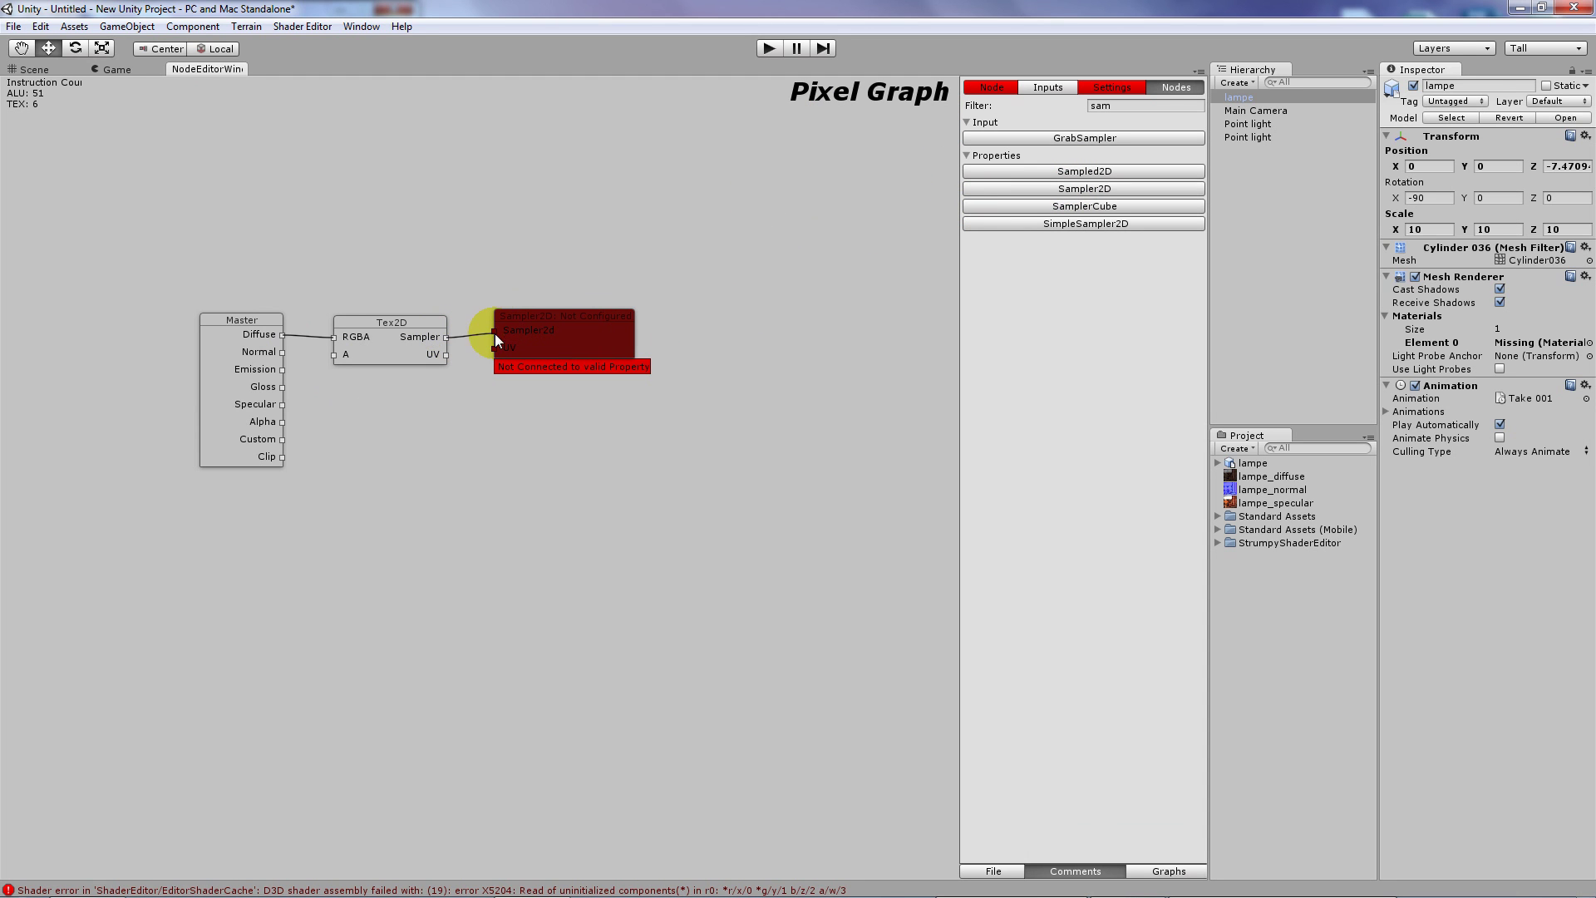
pyautogui.moveTo(493, 348); pyautogui.dragTo(448, 355)
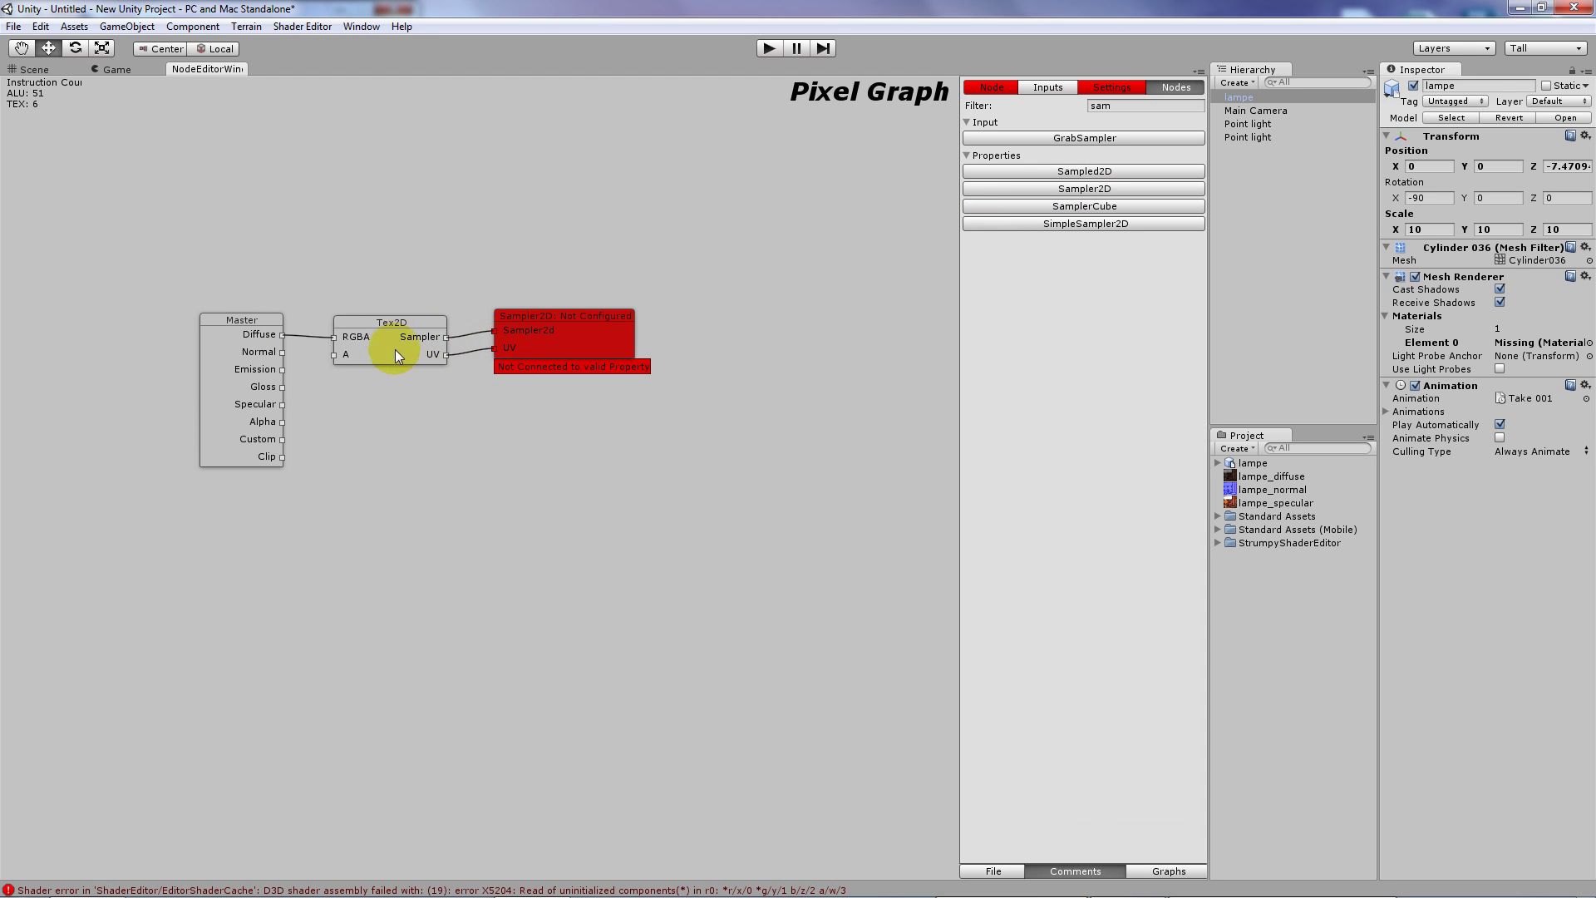
# - Duplicate the Tex2D and Sampler2D pair twice and link the bottom Tex2D to Specular
pyautogui.hotkey('ctrl', 'd')
pyautogui.moveTo(399, 331); pyautogui.dragTo(456, 403)
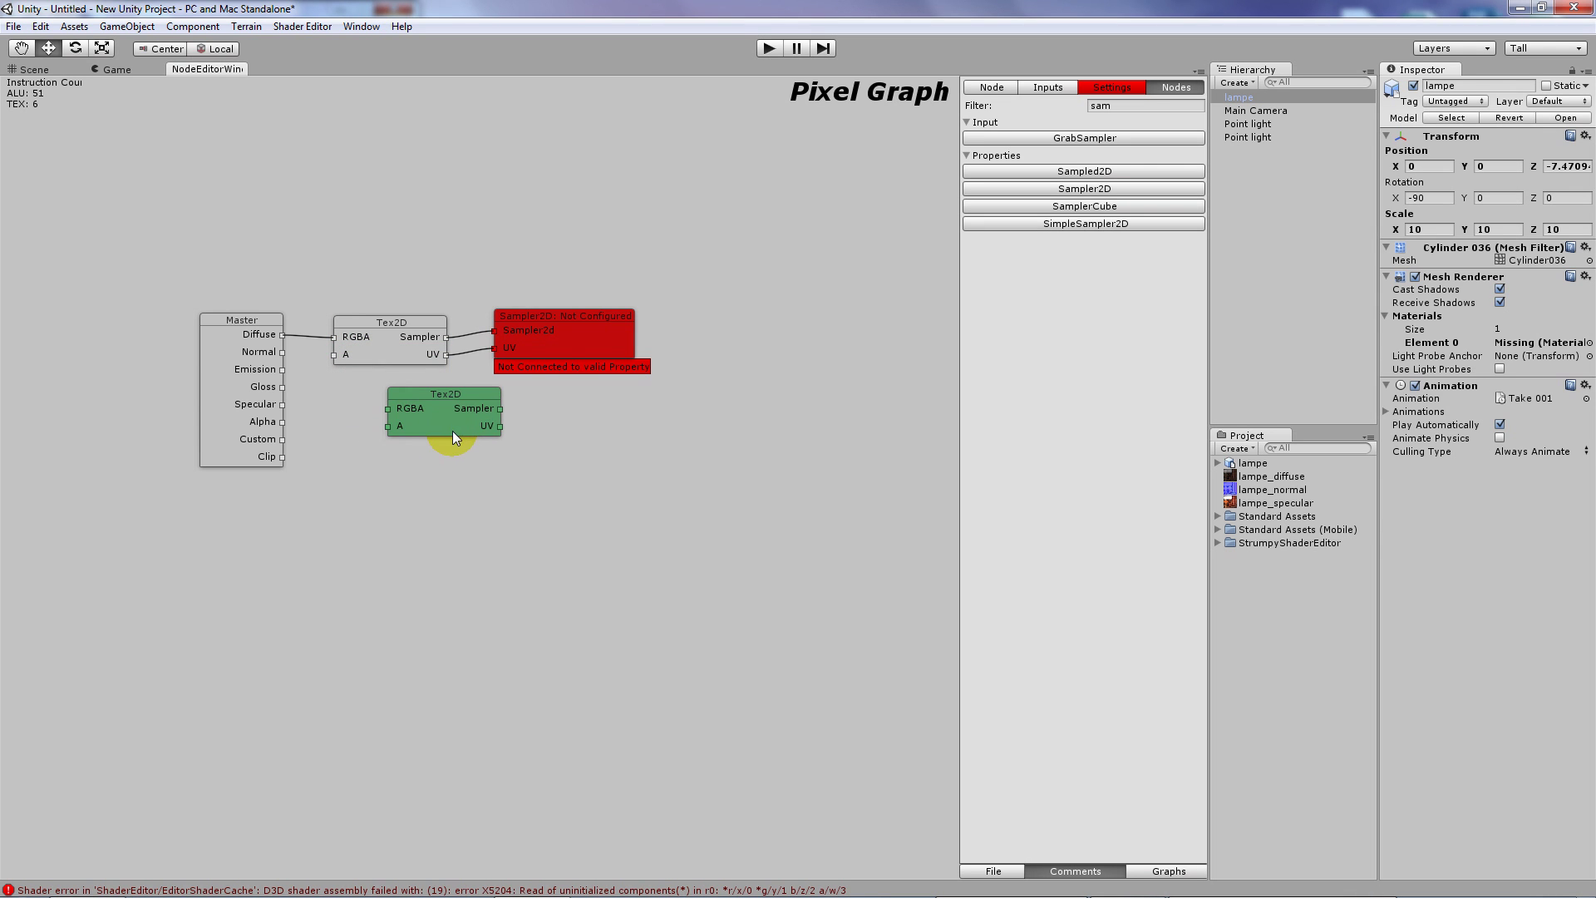
pyautogui.click(601, 336)
pyautogui.hotkey('ctrl', 'd')
pyautogui.moveTo(601, 336); pyautogui.dragTo(627, 421)
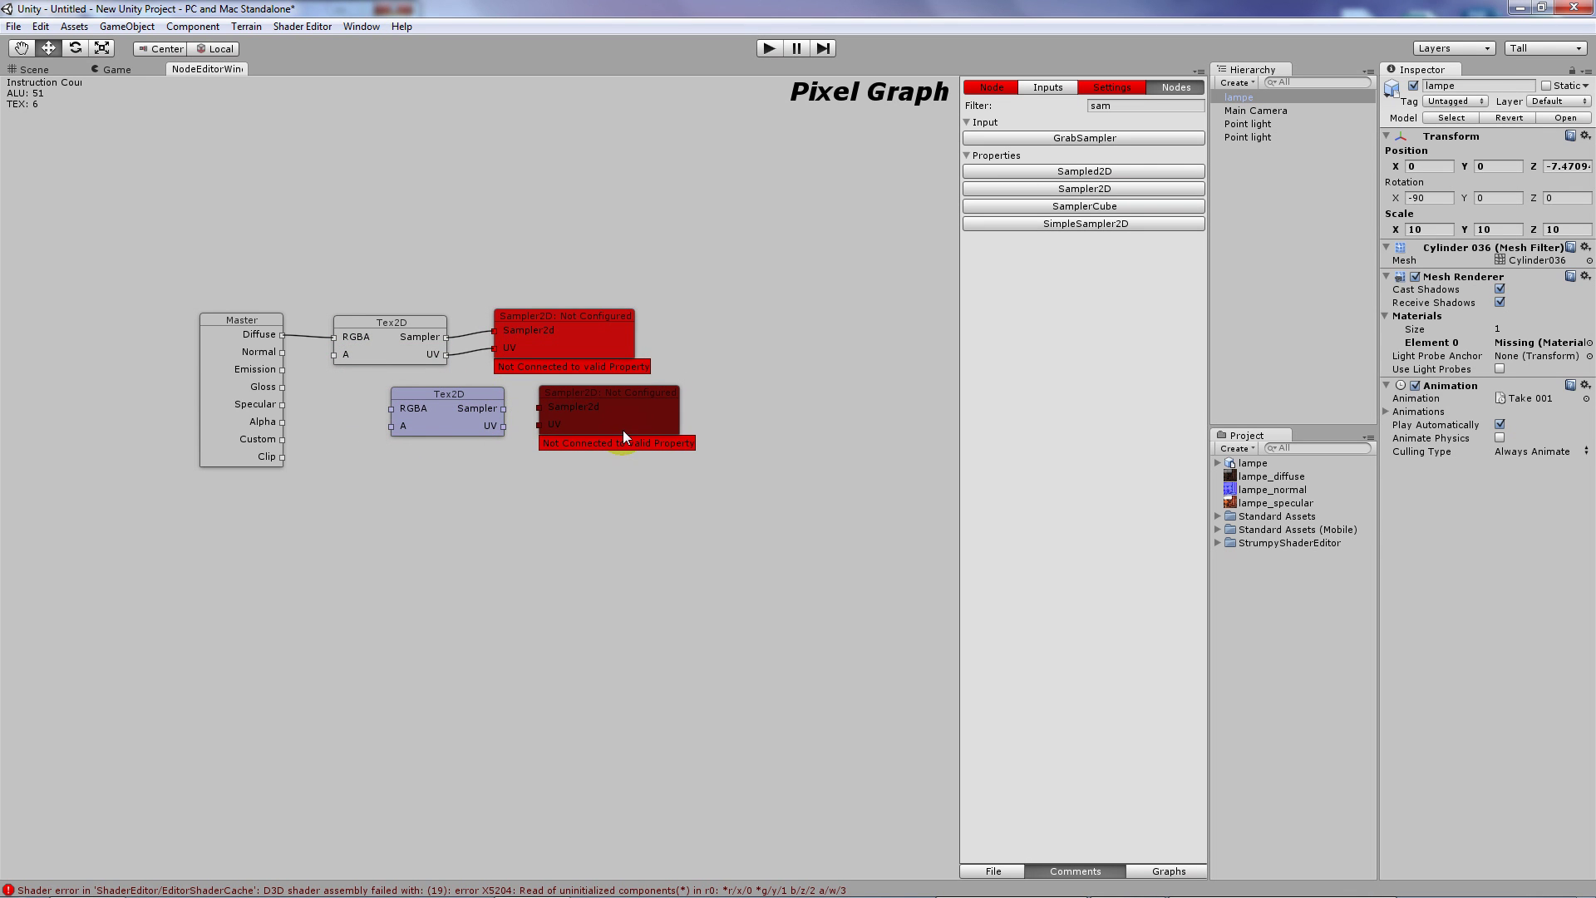
pyautogui.click(591, 391)
pyautogui.hotkey('ctrl', 'd')
pyautogui.moveTo(591, 392); pyautogui.dragTo(574, 553)
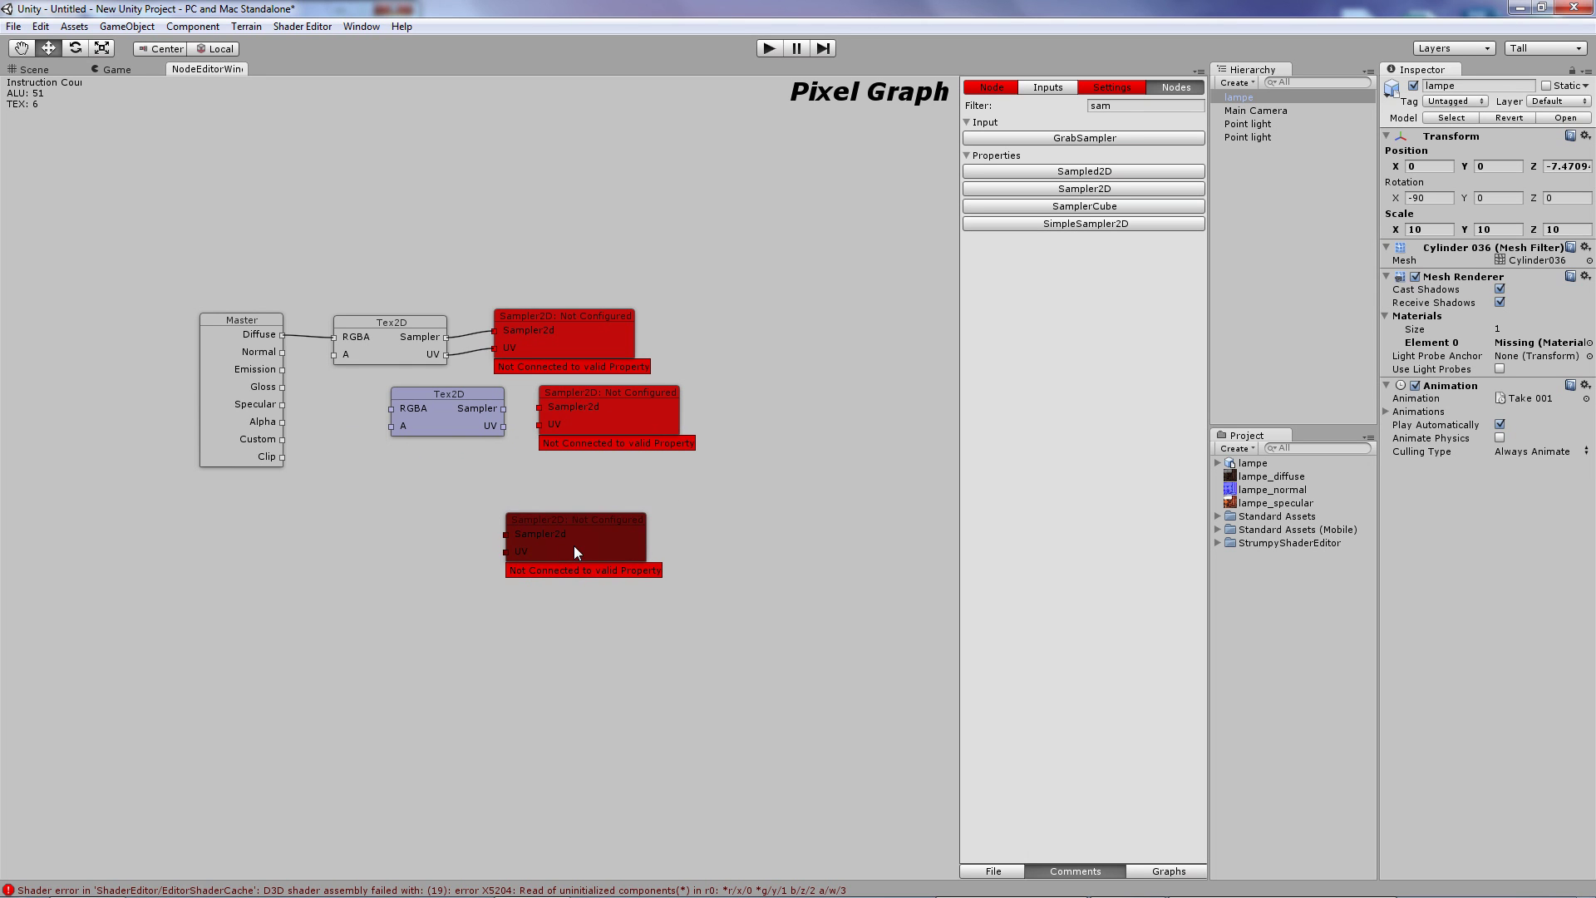
pyautogui.click(450, 424)
pyautogui.hotkey('ctrl', 'd')
pyautogui.moveTo(451, 422)
pyautogui.mouseDown()
pyautogui.moveTo(402, 540)
pyautogui.moveTo(510, 537)
pyautogui.mouseUp()
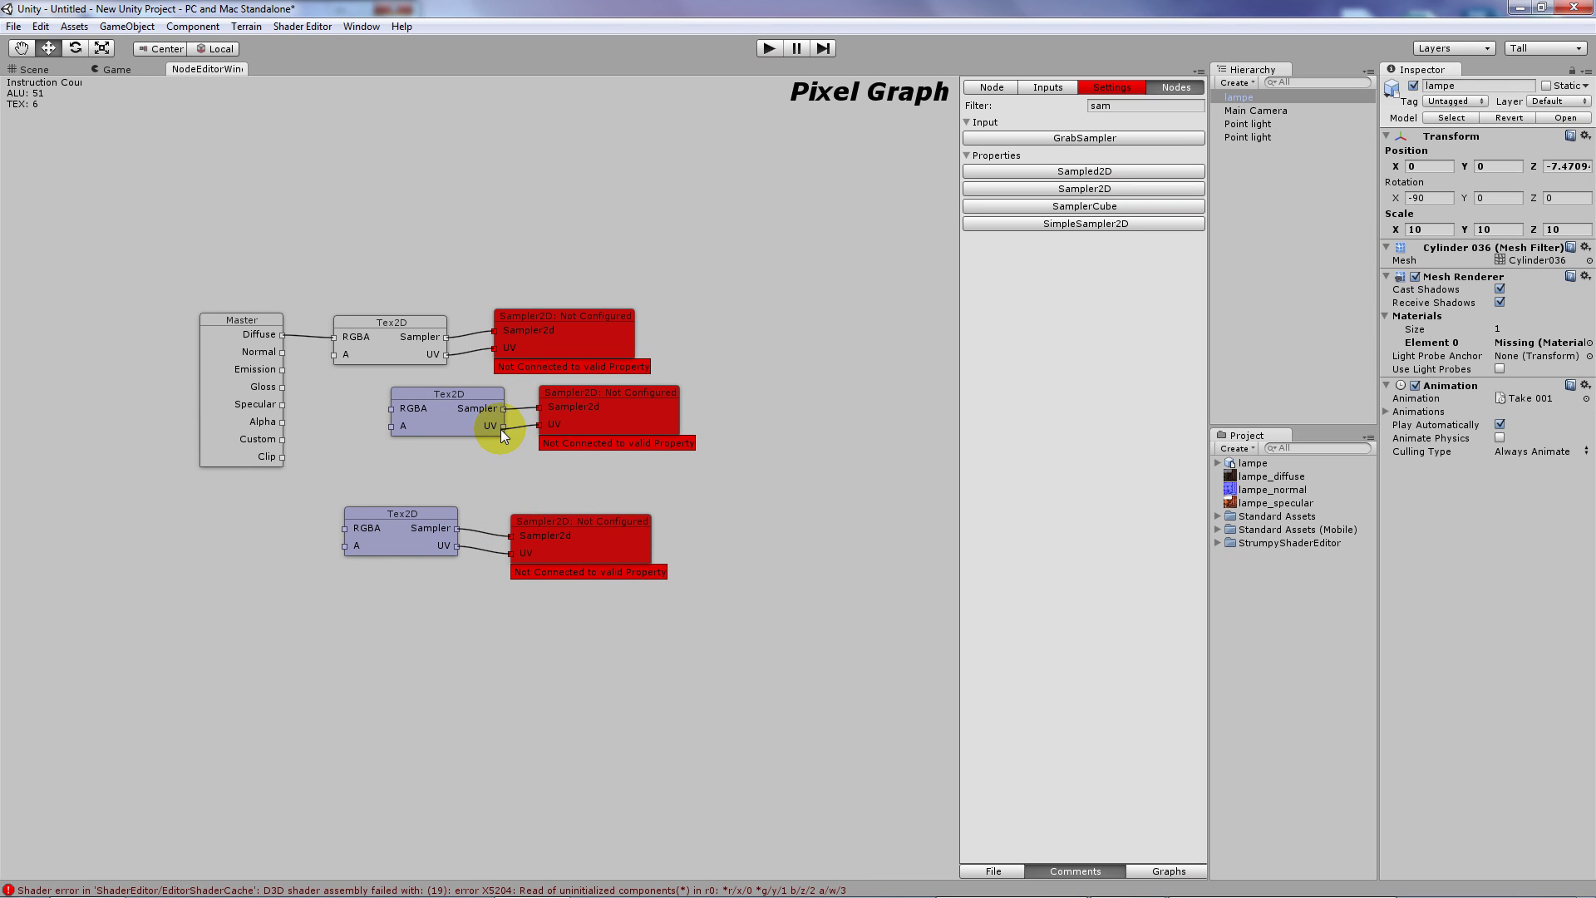
pyautogui.moveTo(337, 527); pyautogui.dragTo(282, 405)
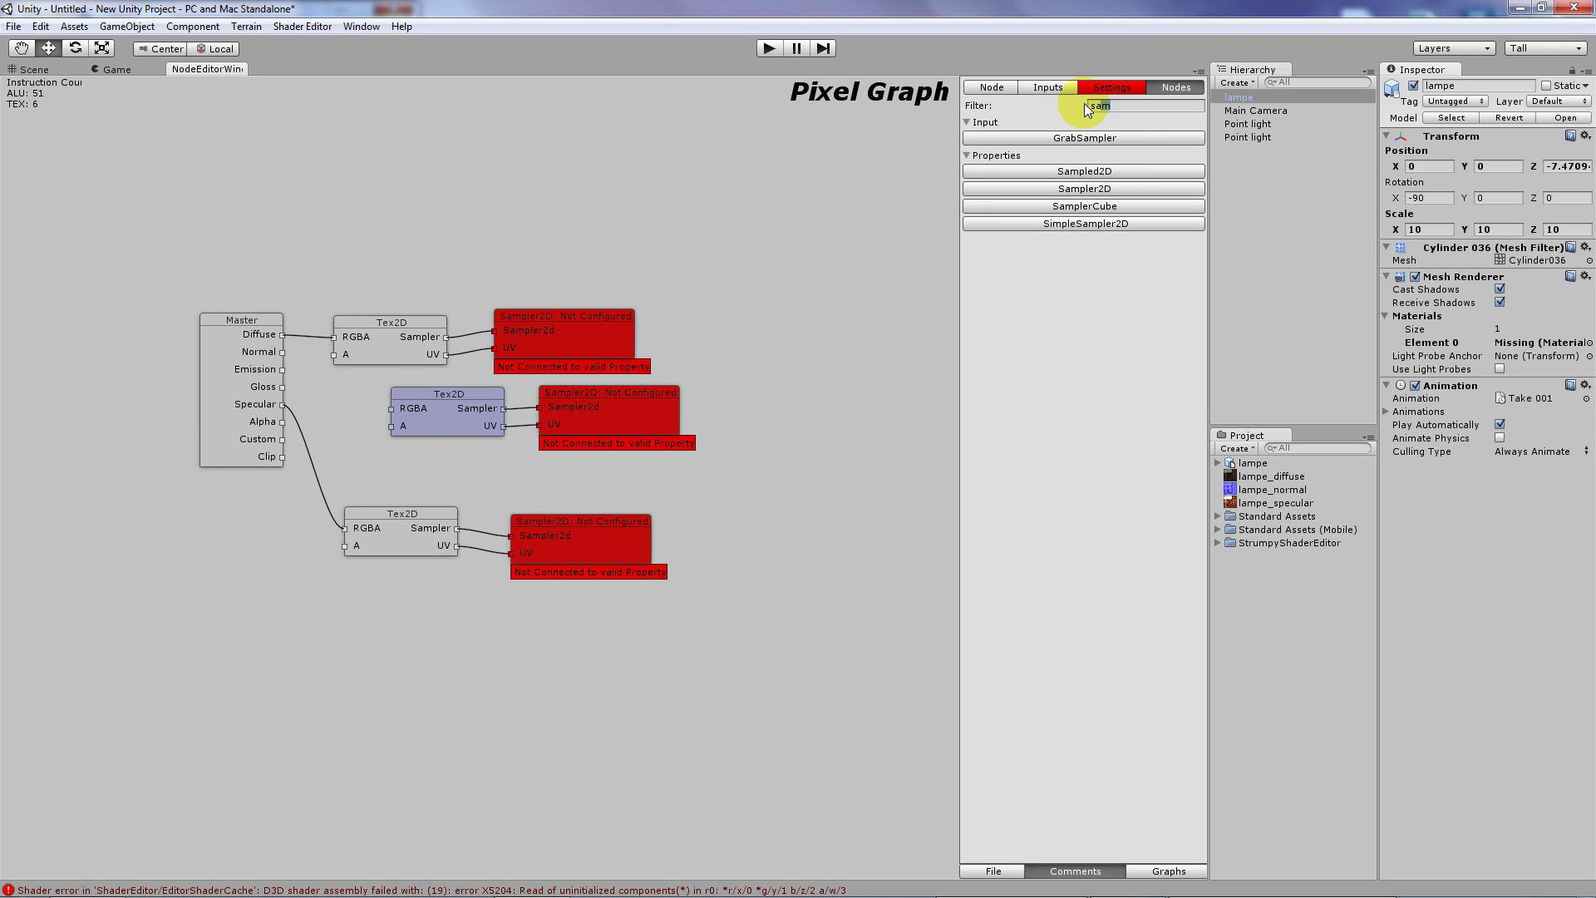
# - Insert an UnpackNormal node between the middle Tex2D's RGBA and Master's Normal
pyautogui.write('norm')
pyautogui.click(1048, 208)
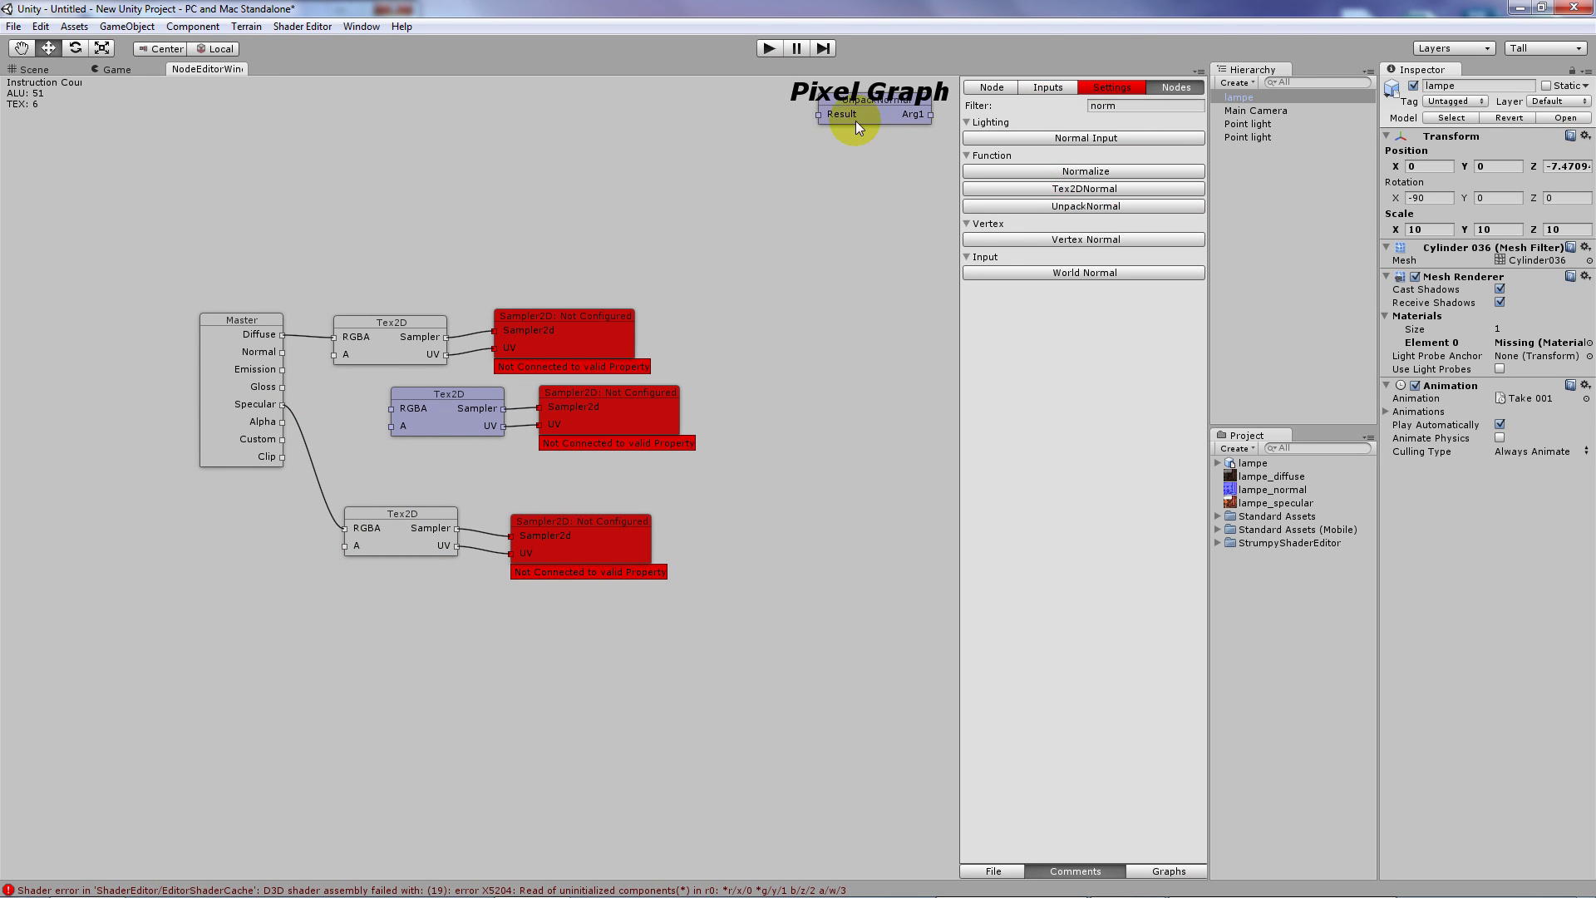
pyautogui.moveTo(880, 112); pyautogui.dragTo(373, 414)
pyautogui.moveTo(649, 414); pyautogui.dragTo(801, 414)
pyautogui.moveTo(458, 417); pyautogui.dragTo(581, 420)
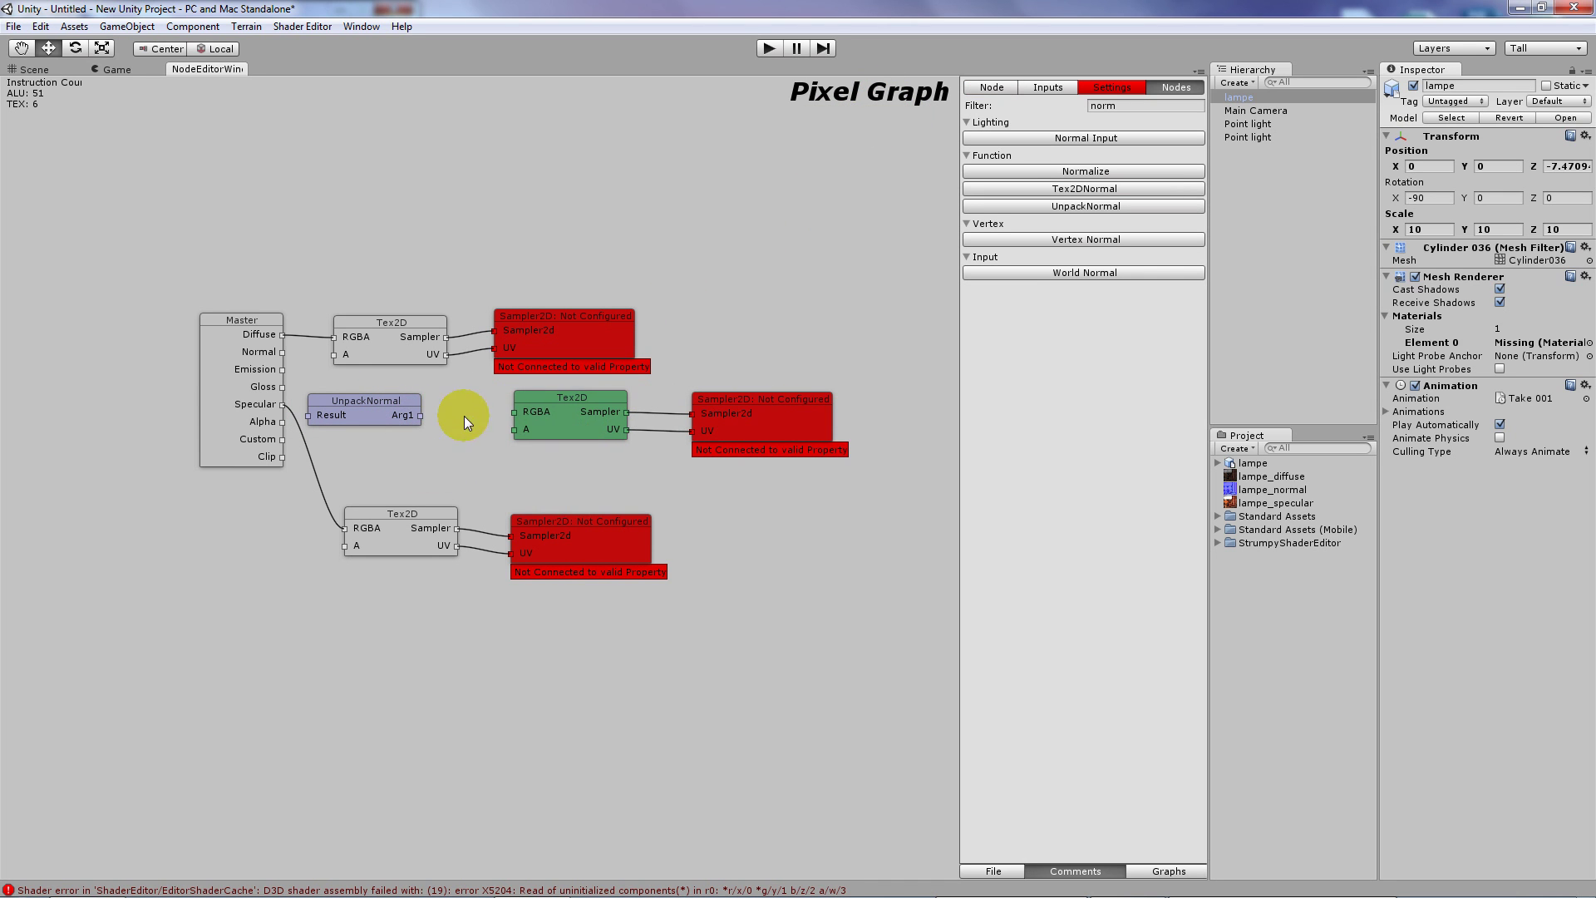
pyautogui.moveTo(420, 415); pyautogui.dragTo(517, 414)
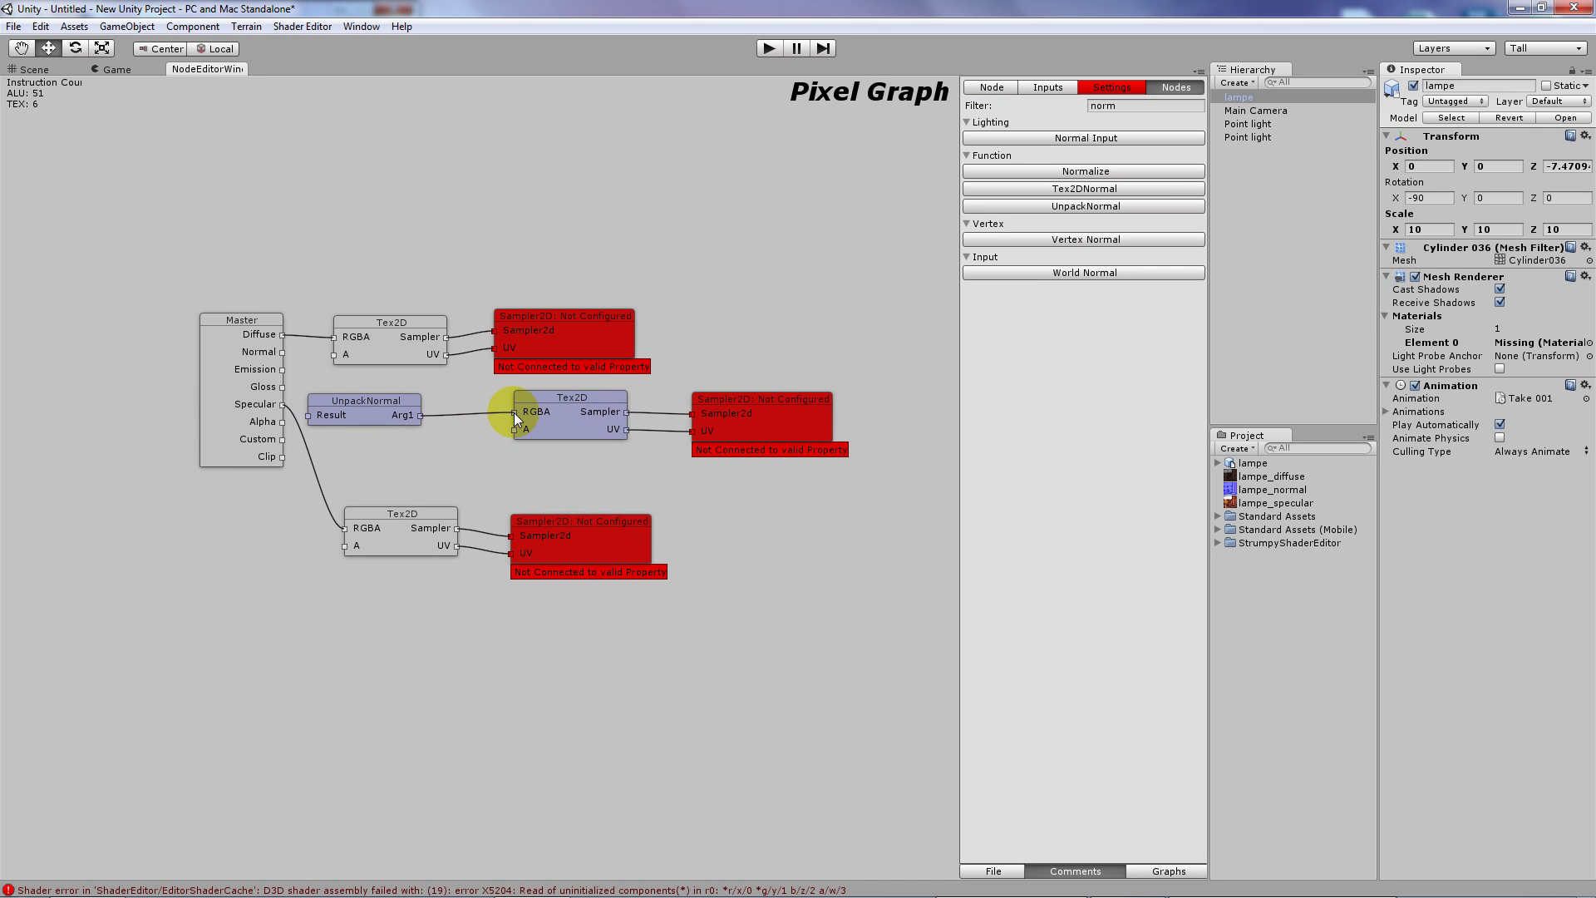
pyautogui.moveTo(395, 412)
pyautogui.mouseDown()
pyautogui.moveTo(441, 412)
pyautogui.moveTo(284, 353)
pyautogui.mouseUp()
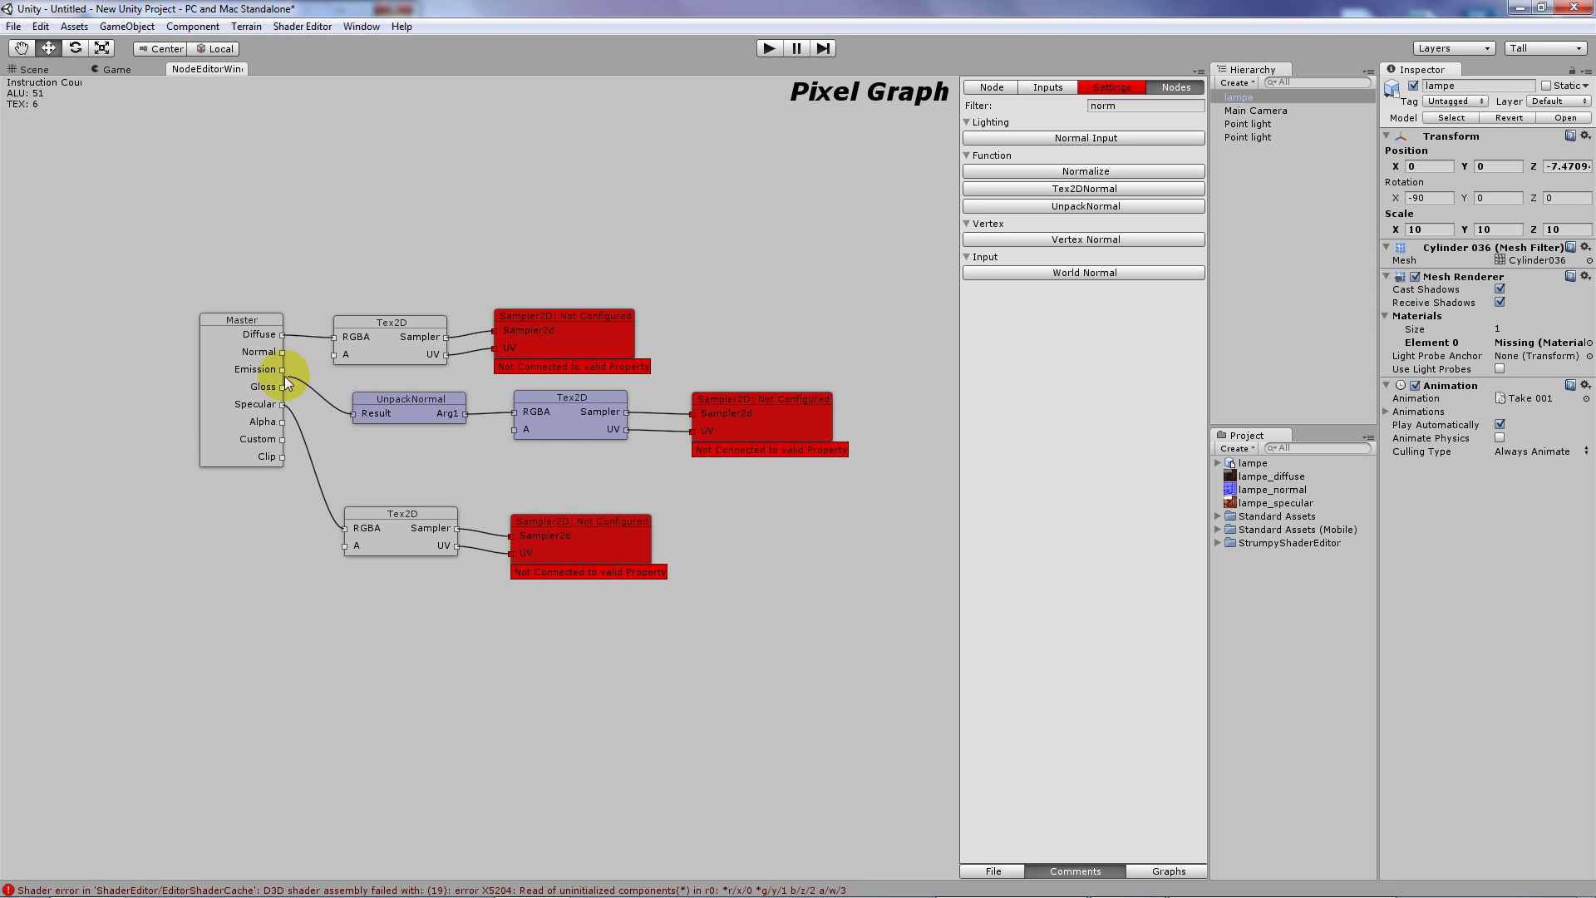
# - Add a Range node and connect it to Master's Gloss input
pyautogui.press('BackSpace')
pyautogui.press('BackSpace')
pyautogui.press('BackSpace')
pyautogui.write('ra')
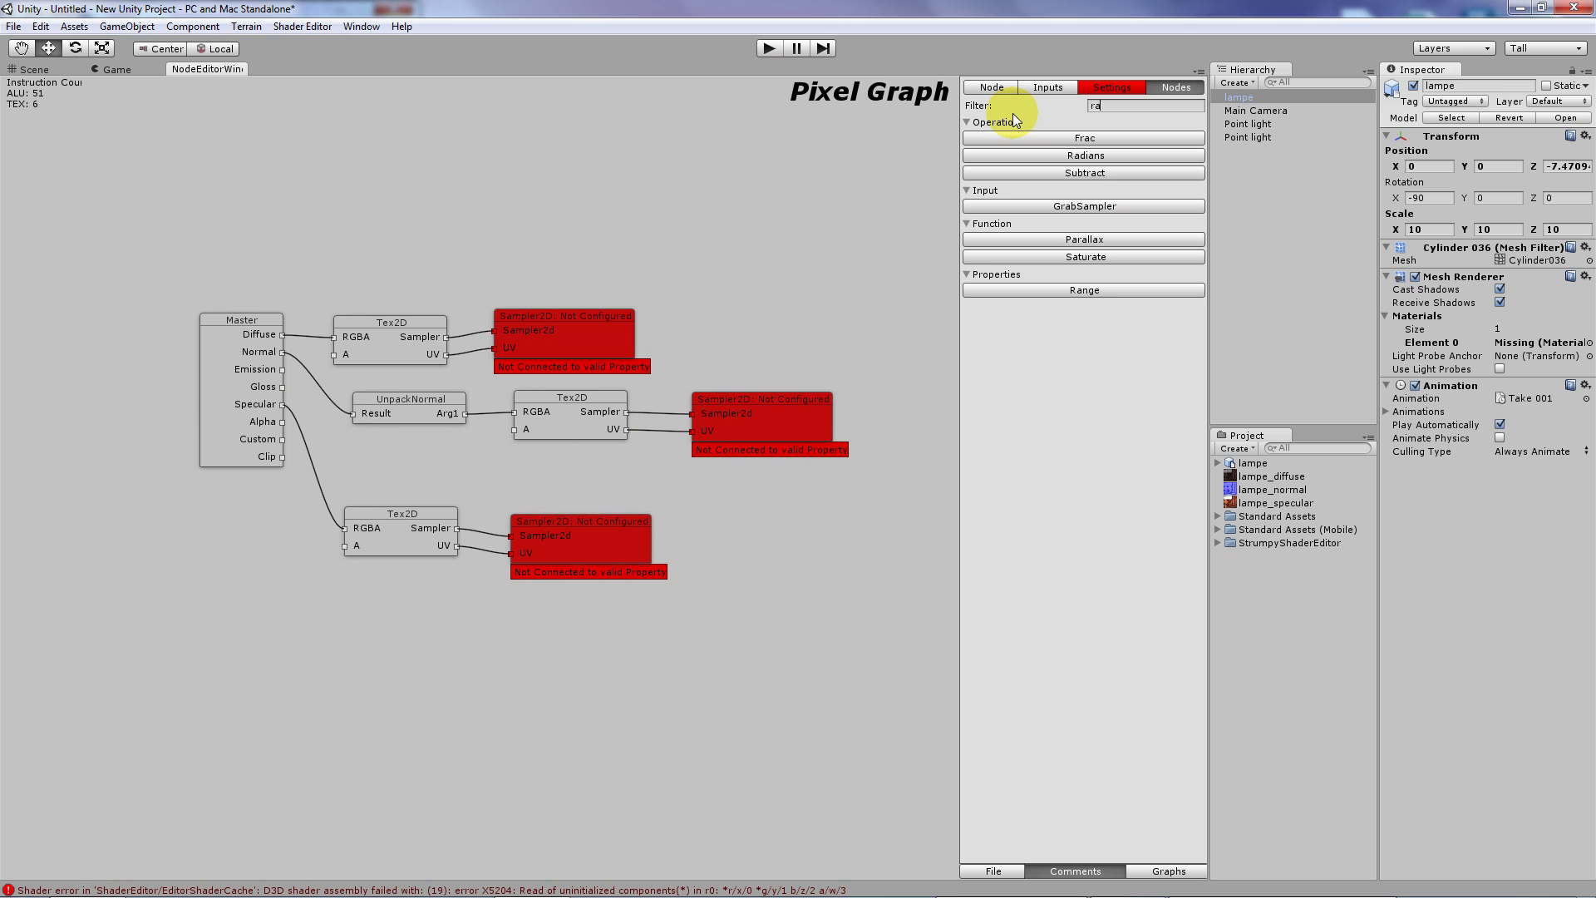
pyautogui.click(1081, 289)
pyautogui.moveTo(874, 124)
pyautogui.mouseDown()
pyautogui.moveTo(416, 463)
pyautogui.moveTo(283, 385)
pyautogui.mouseUp()
pyautogui.click(348, 393)
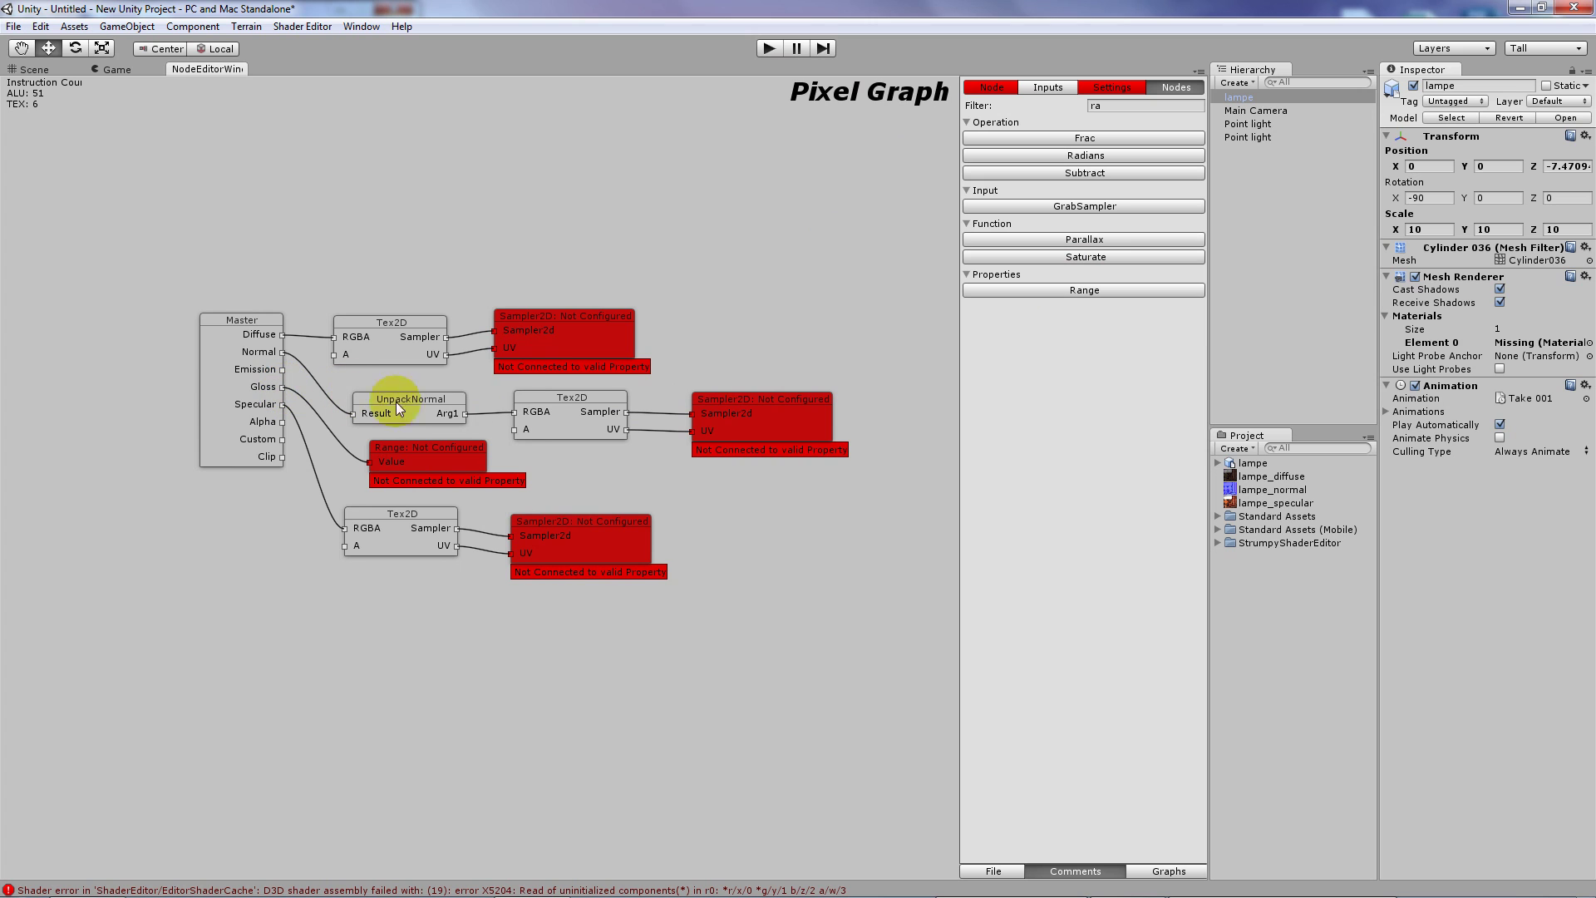
# - Open the shader settings and clear the existing shader name
pyautogui.click(540, 346)
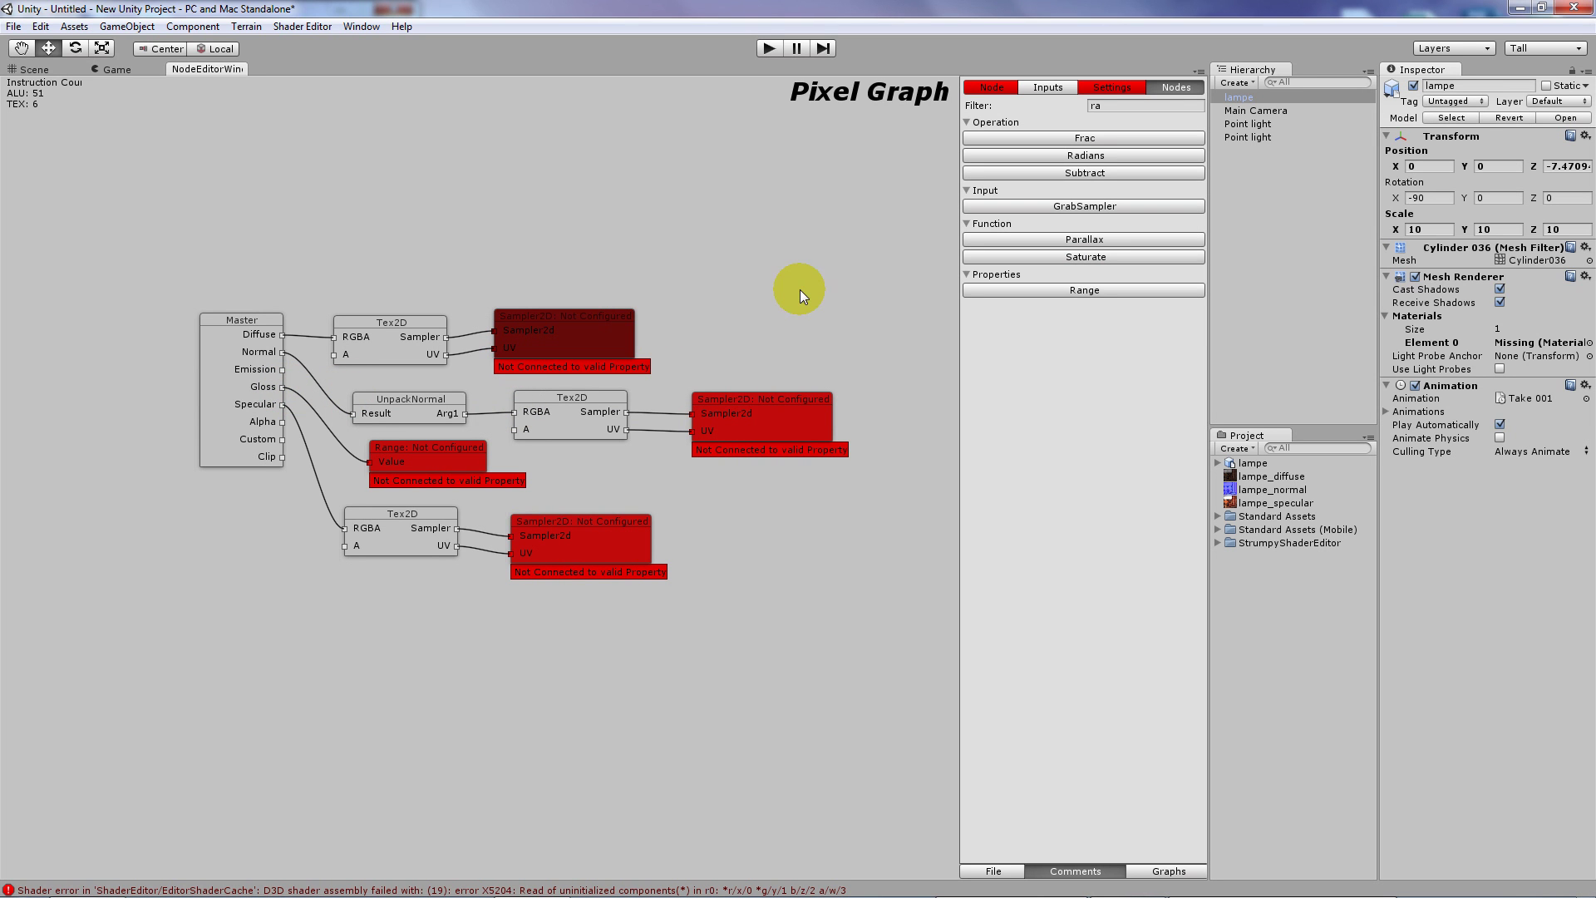
pyautogui.click(1106, 85)
pyautogui.click(1121, 106)
pyautogui.press('BackSpace')
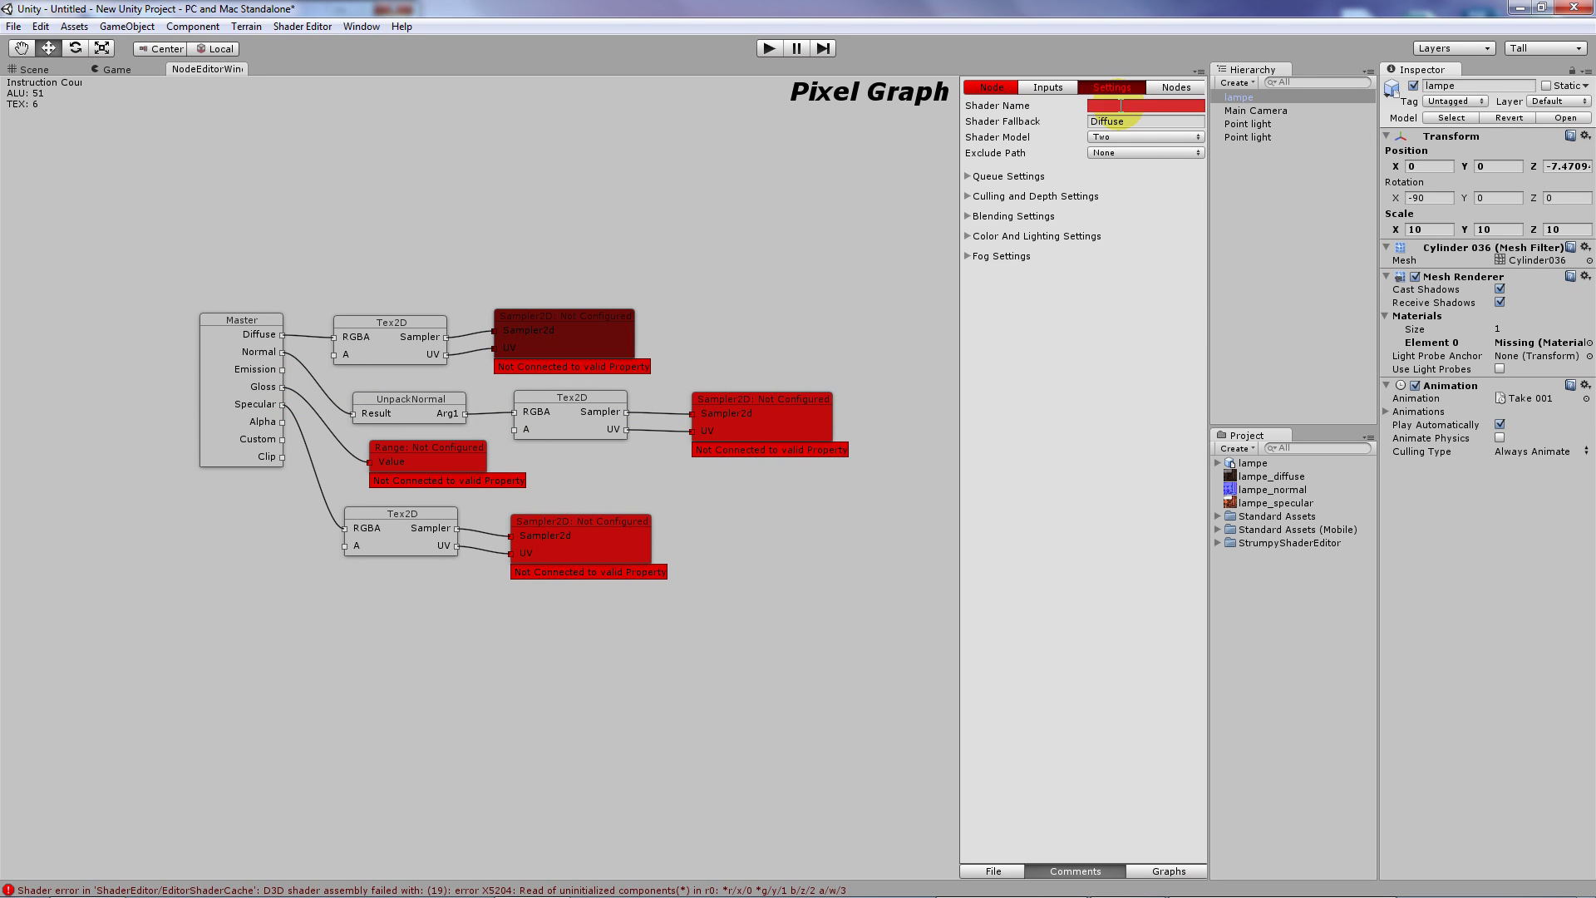
# - Name the shader DiffuseSpecNormal and add three Texture 2D inputs plus a Range input
pyautogui.write('DiffuseSpecNorma')
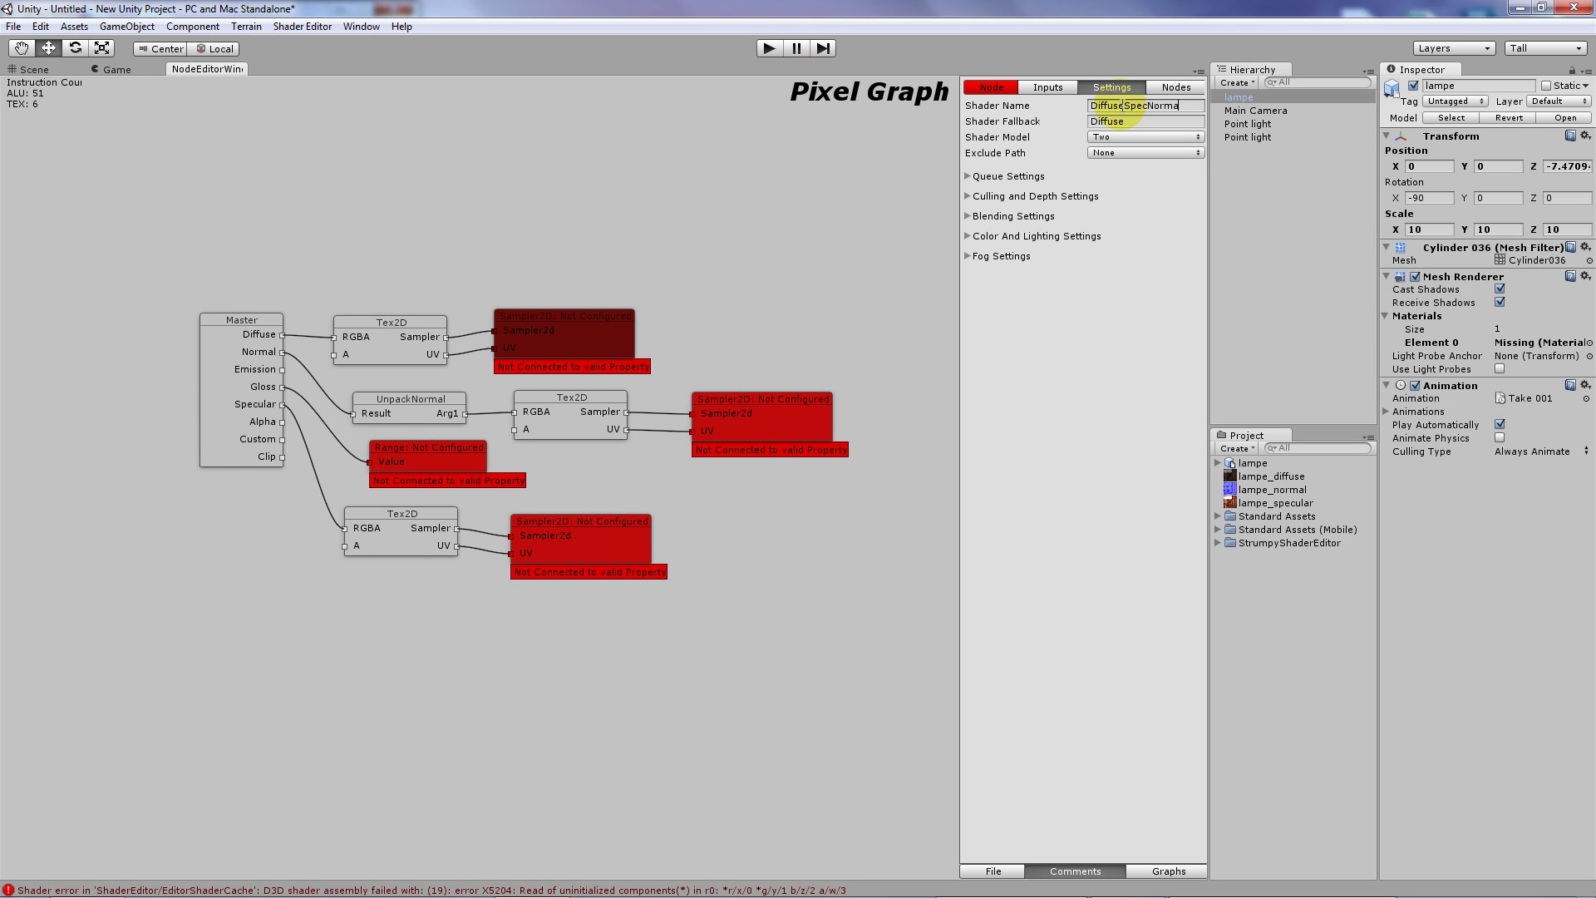
pyautogui.click(1067, 88)
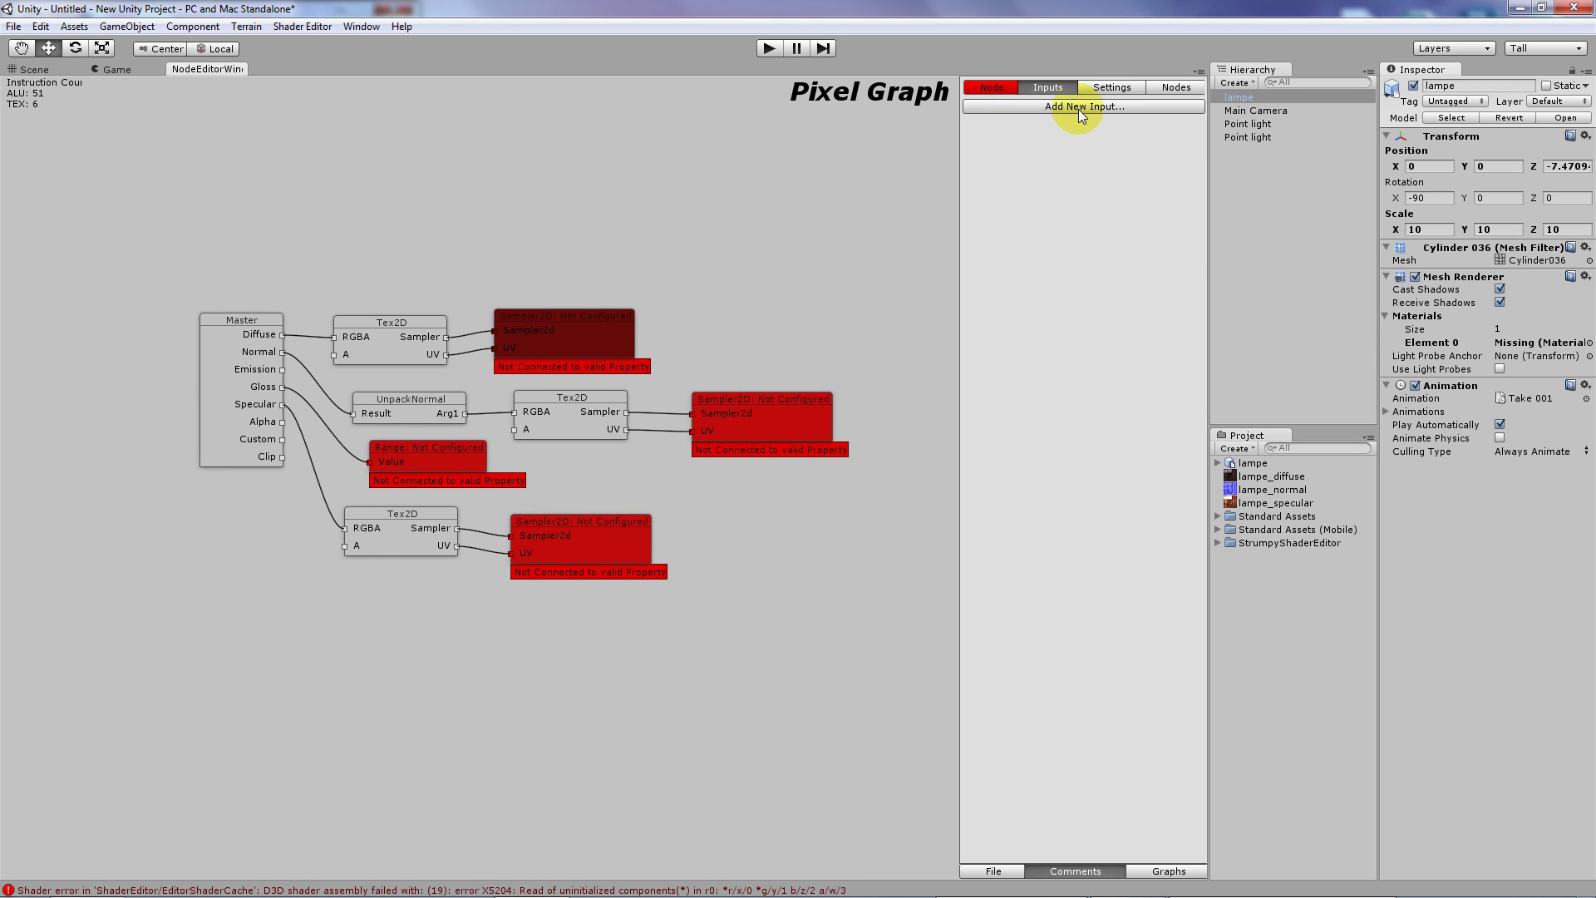
pyautogui.click(1079, 108)
pyautogui.click(1136, 195)
pyautogui.click(1081, 107)
pyautogui.click(1136, 193)
pyautogui.click(1089, 108)
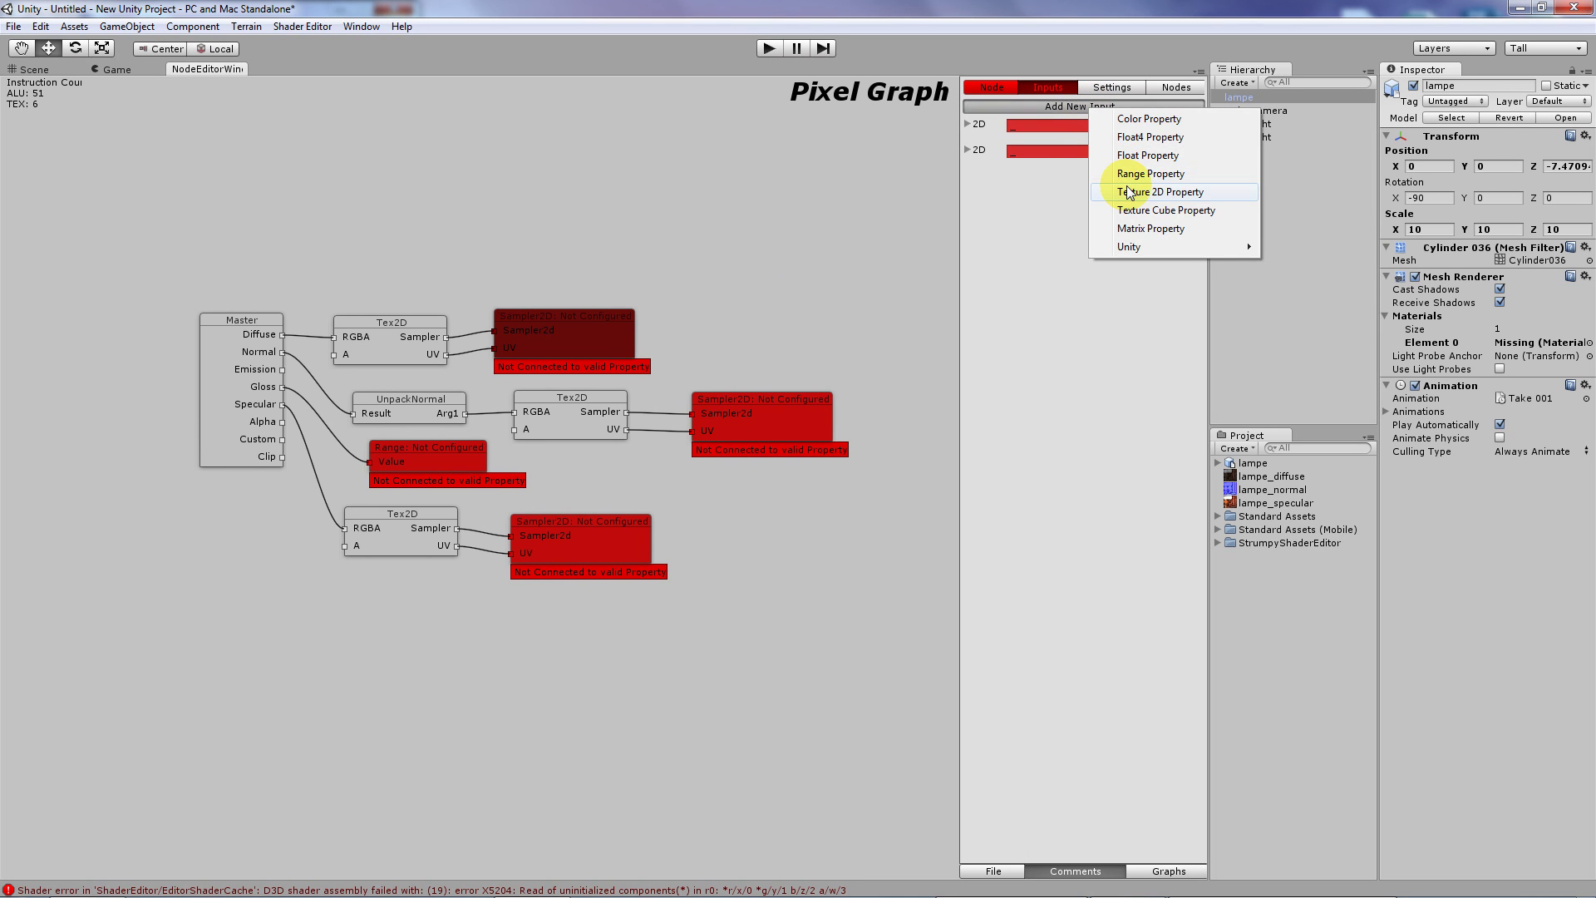
pyautogui.click(1136, 191)
pyautogui.click(1081, 110)
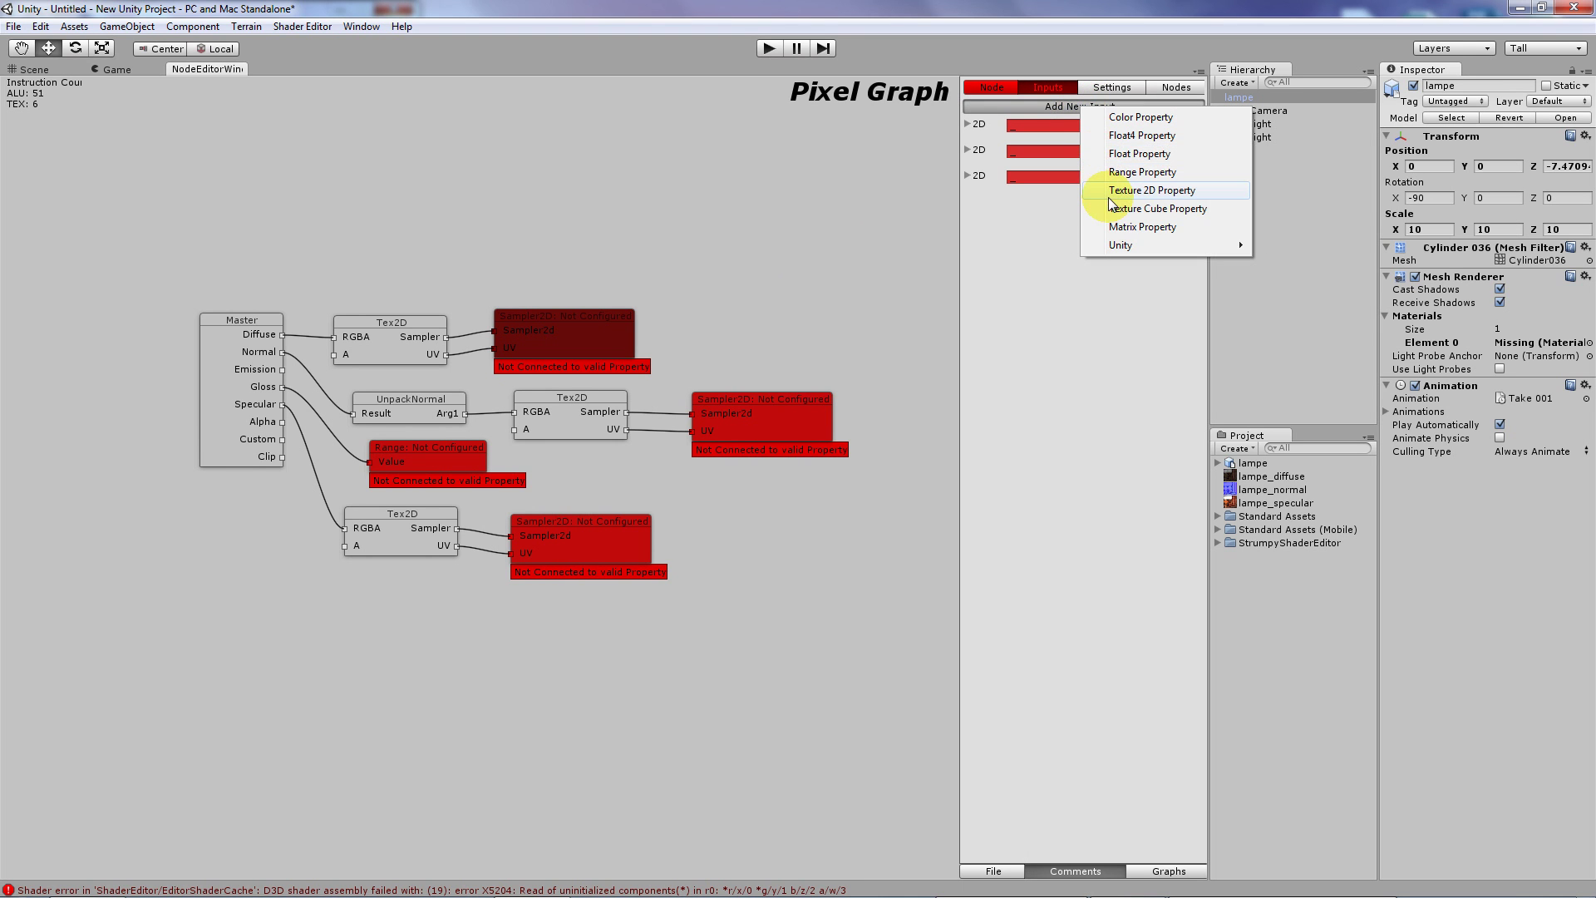
pyautogui.click(1116, 171)
# - Name the inputs _diffuse, _specular, _normal and _glossiness
pyautogui.click(1040, 127)
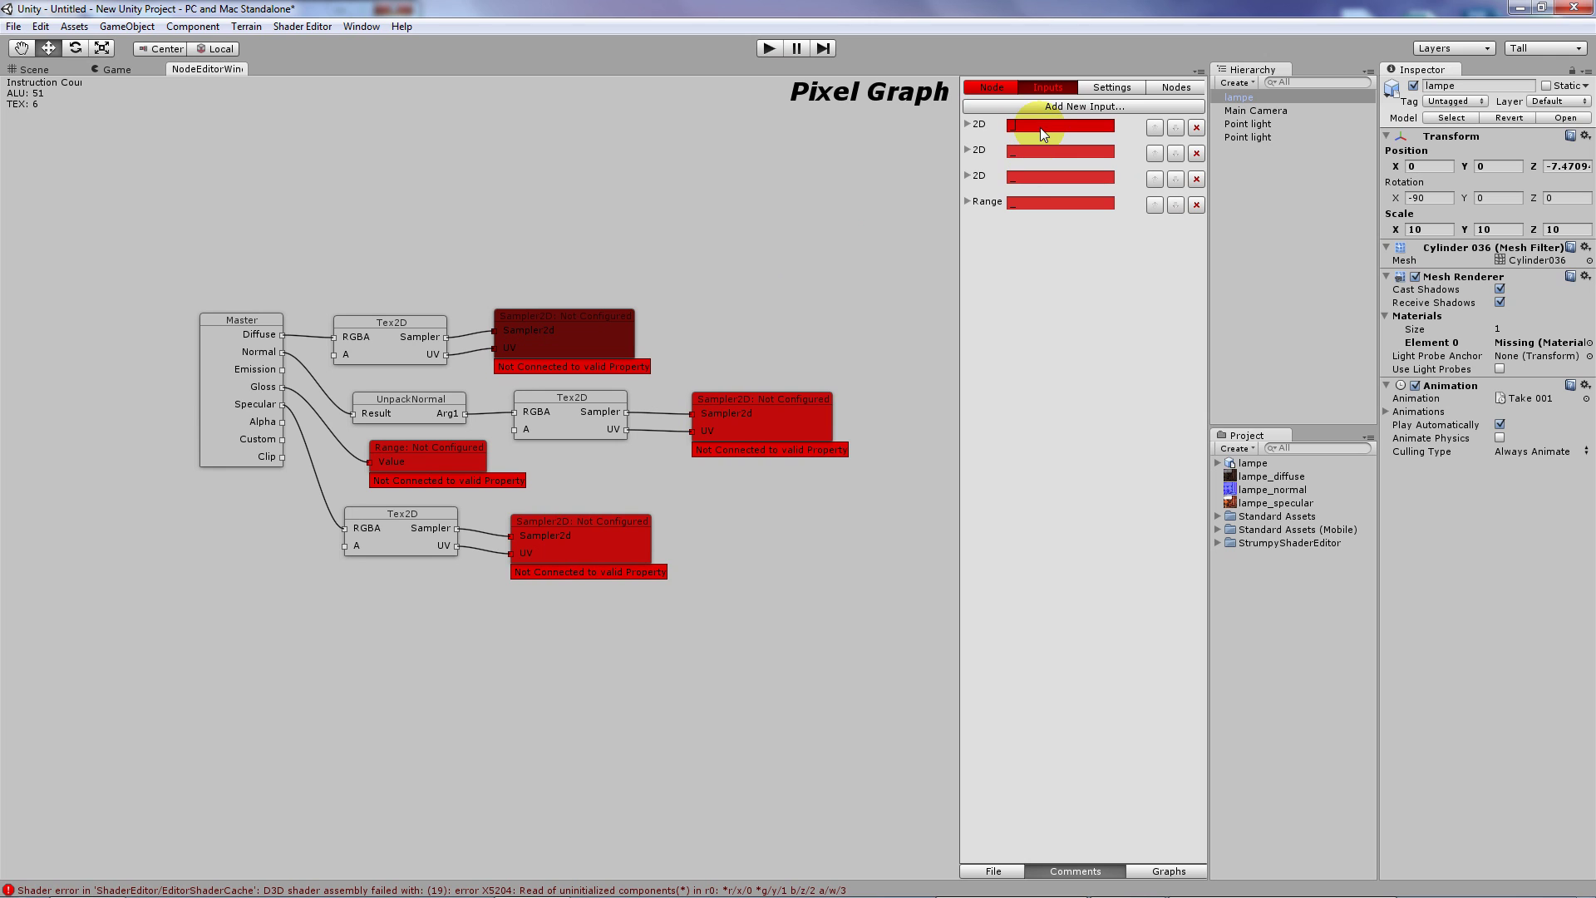
pyautogui.write('diffuse')
pyautogui.click(1056, 150)
pyautogui.write('spe')
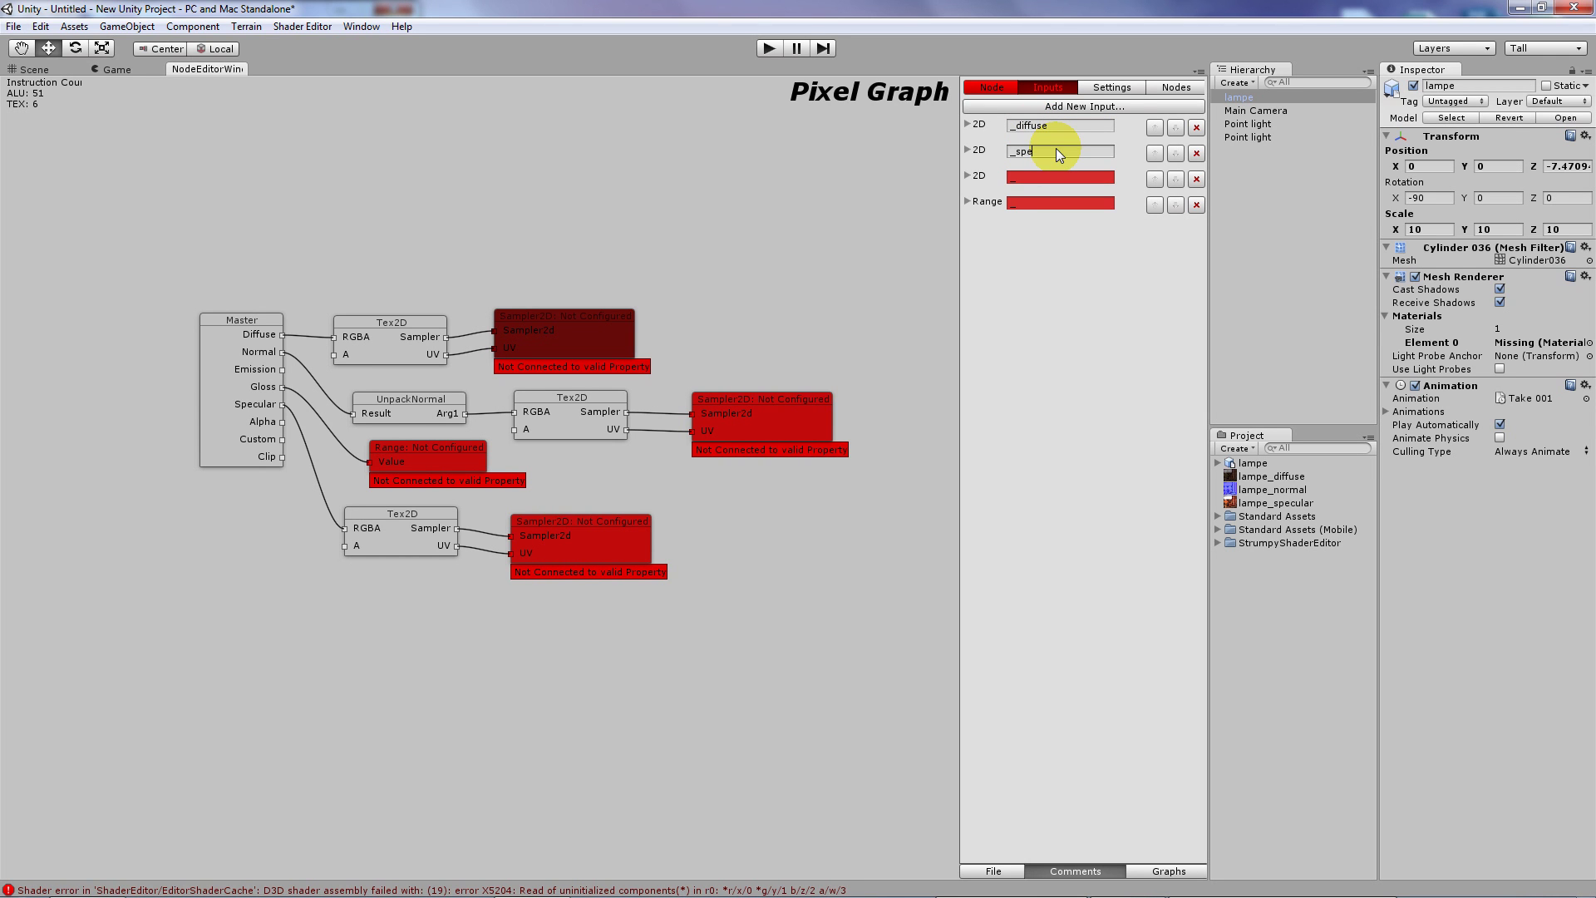
pyautogui.write('normal')
pyautogui.click(1079, 201)
pyautogui.write('_glo')
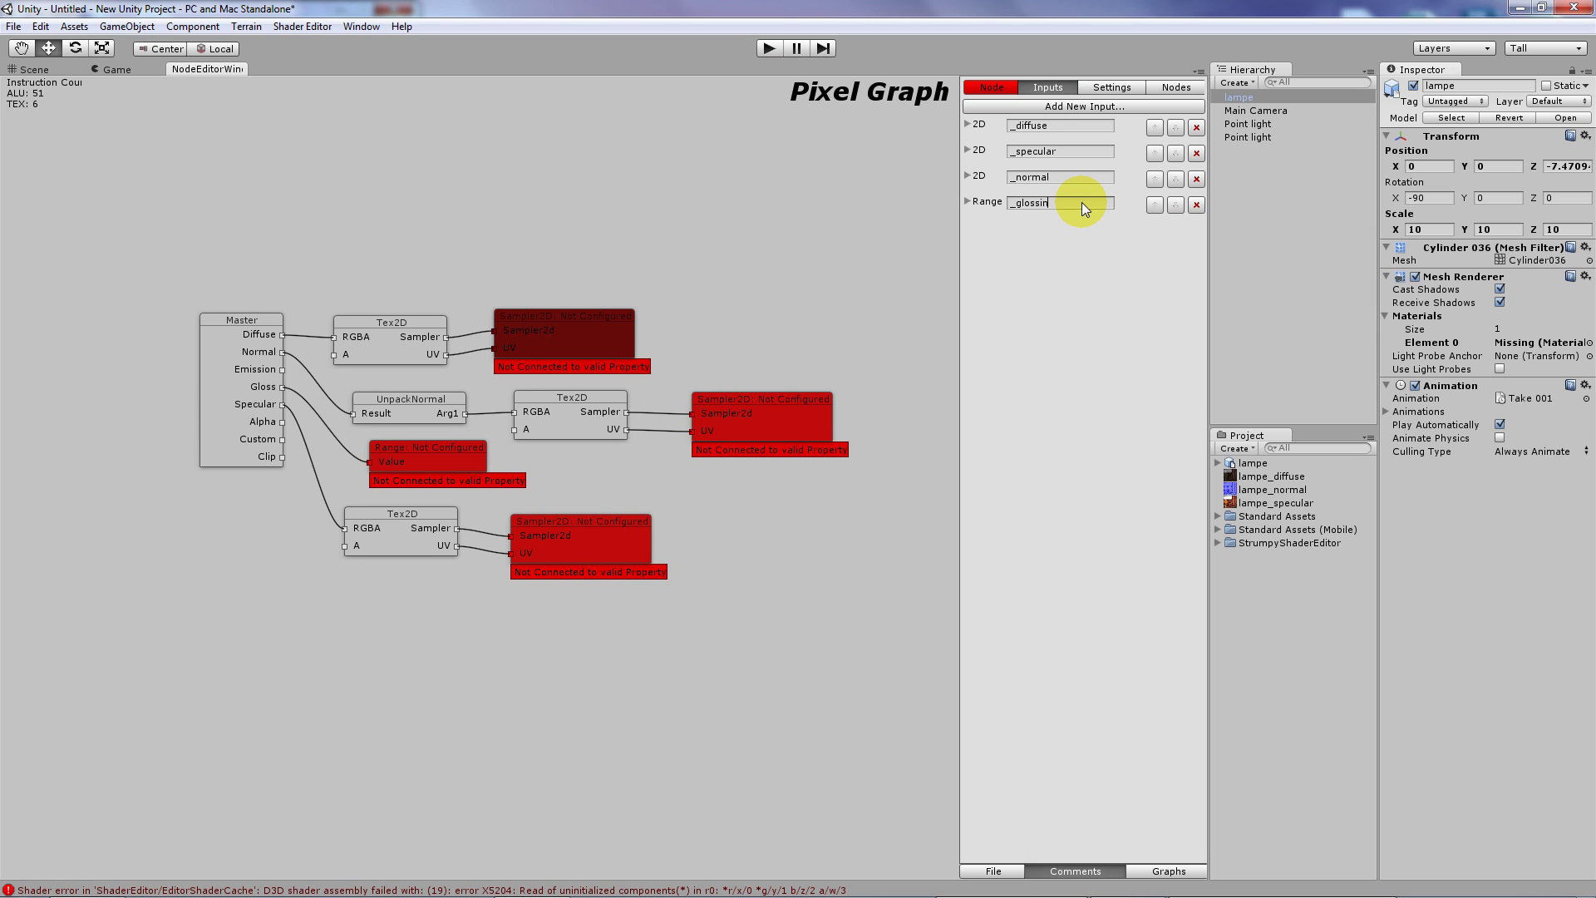
# - Set the _glossiness range maximum to 10 and the _normal default to Bump
pyautogui.click(984, 204)
pyautogui.click(1108, 252)
pyautogui.write('10')
pyautogui.press('Return')
pyautogui.click(967, 176)
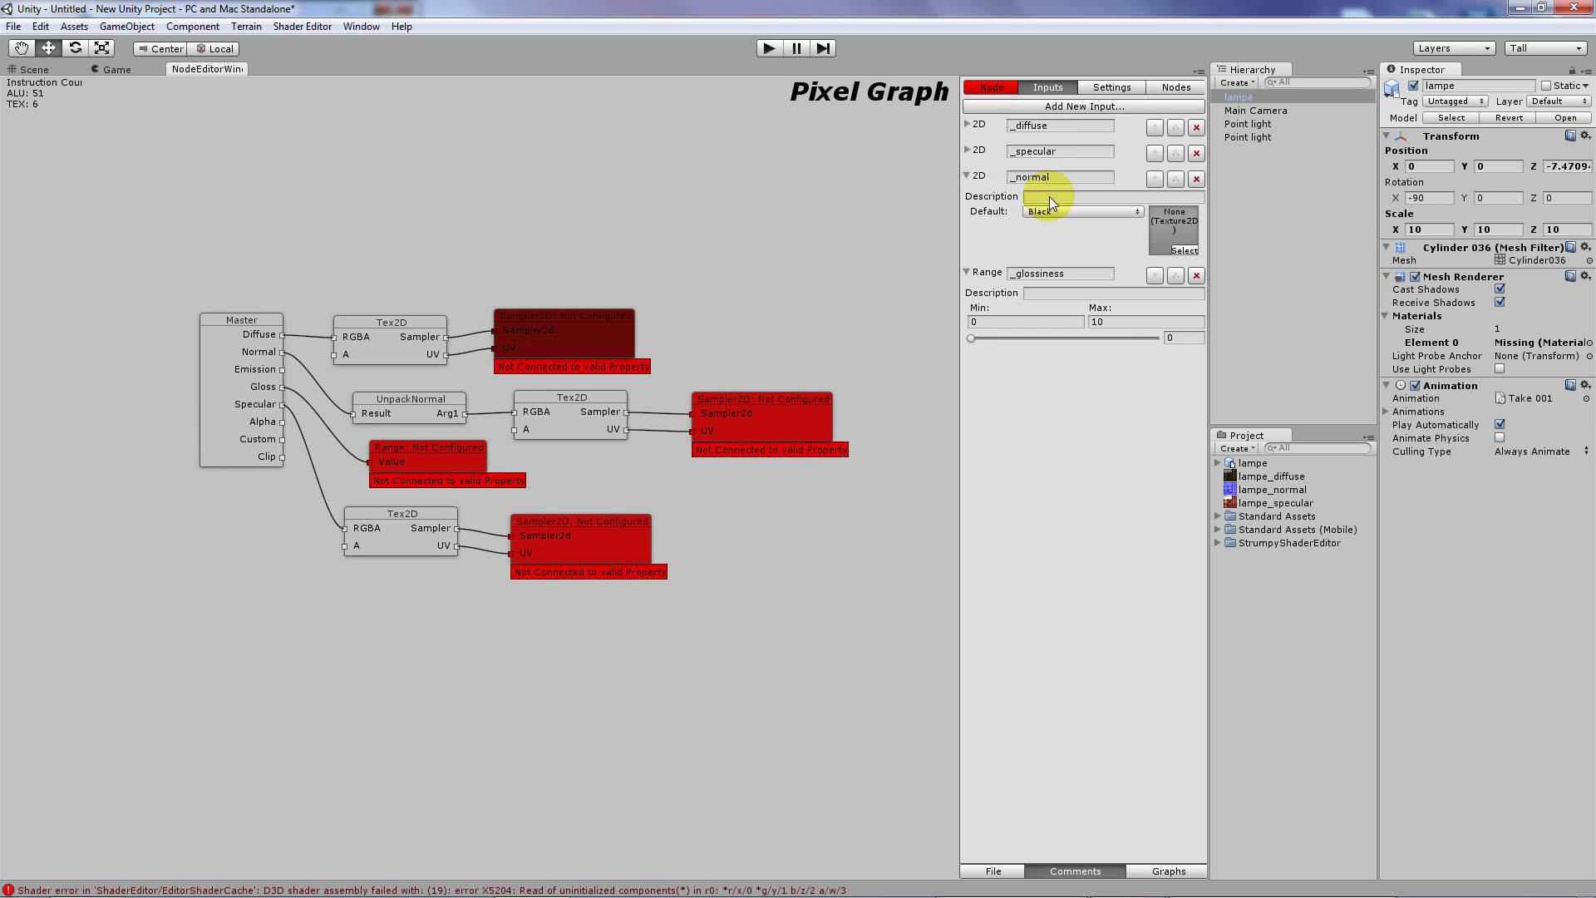
pyautogui.click(1054, 212)
pyautogui.click(1067, 285)
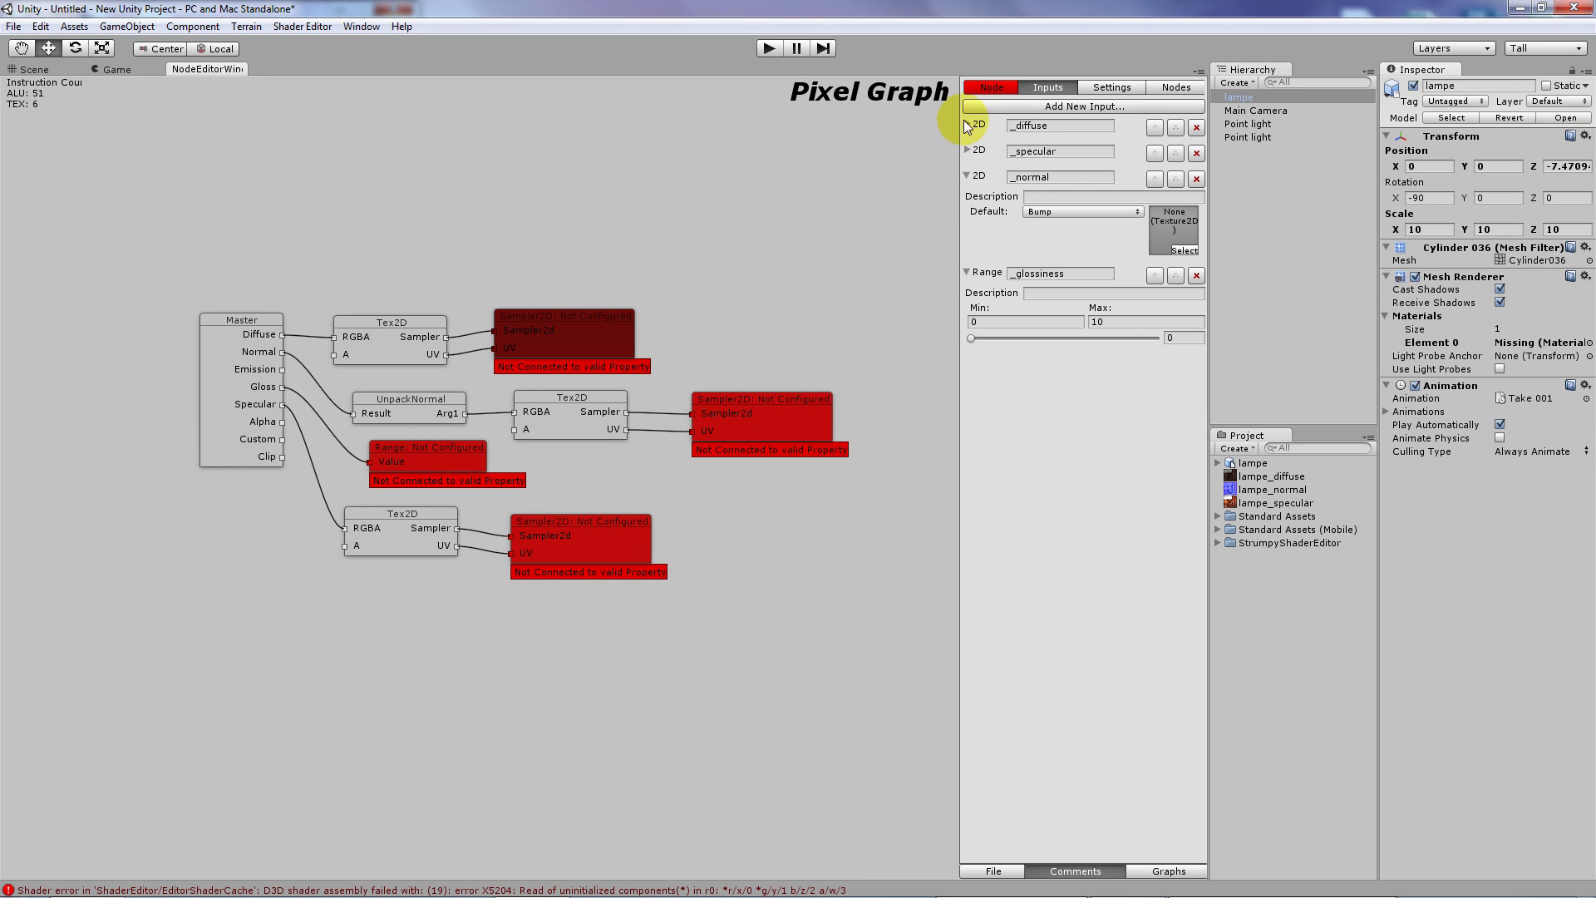
pyautogui.click(986, 89)
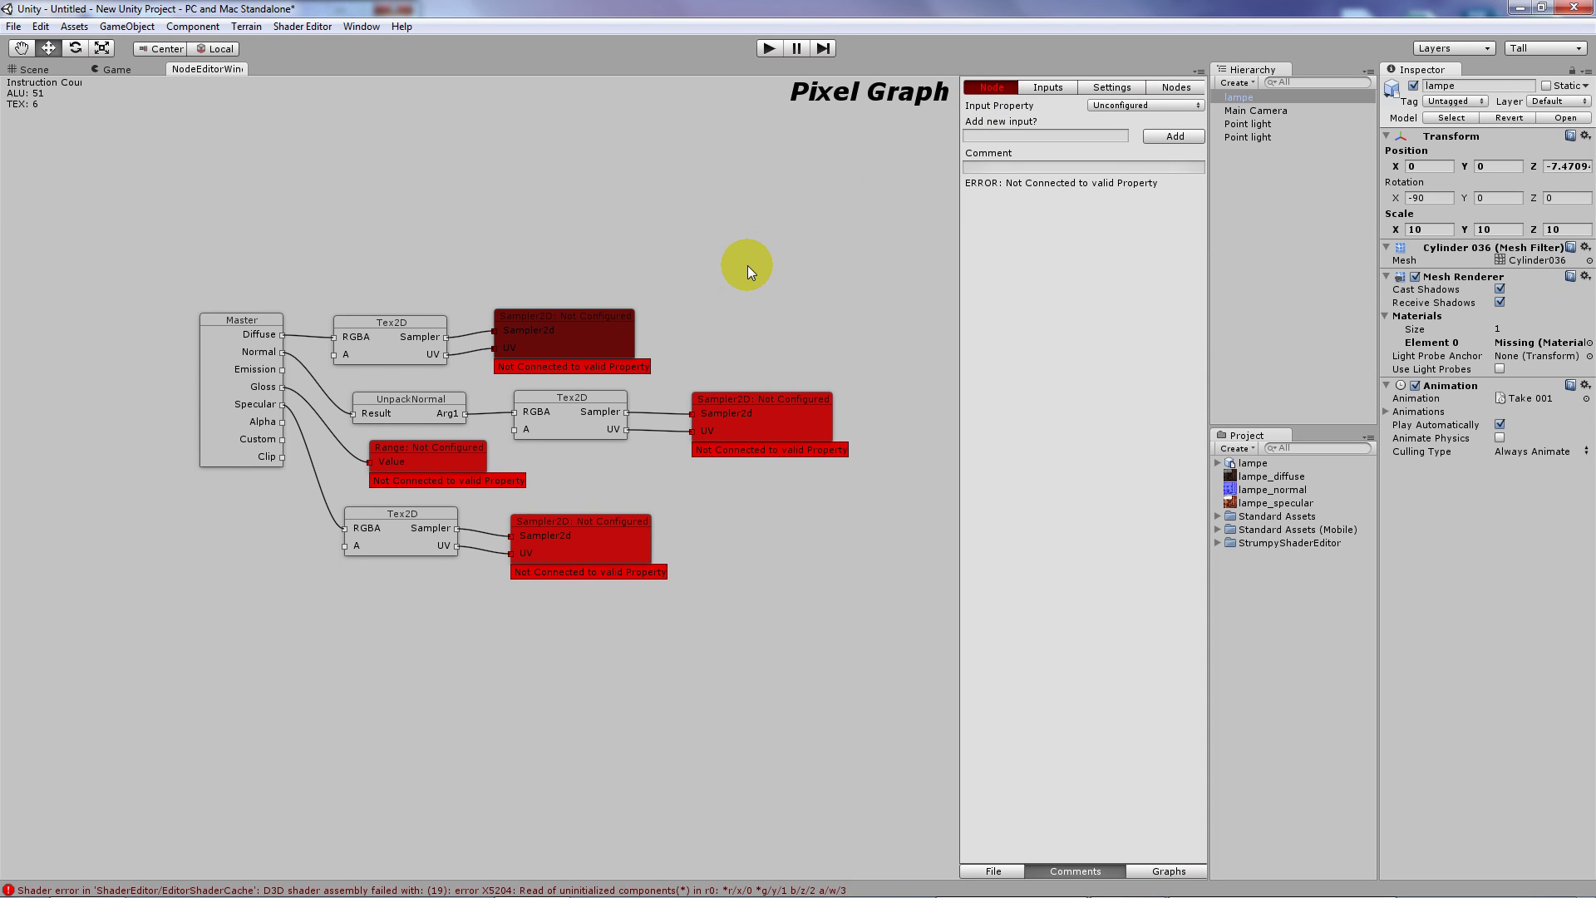
# - Bind the top sampler to _diffuse and the right-hand sampler to _normal
pyautogui.click(596, 316)
pyautogui.click(1141, 113)
pyautogui.click(1144, 137)
pyautogui.click(815, 401)
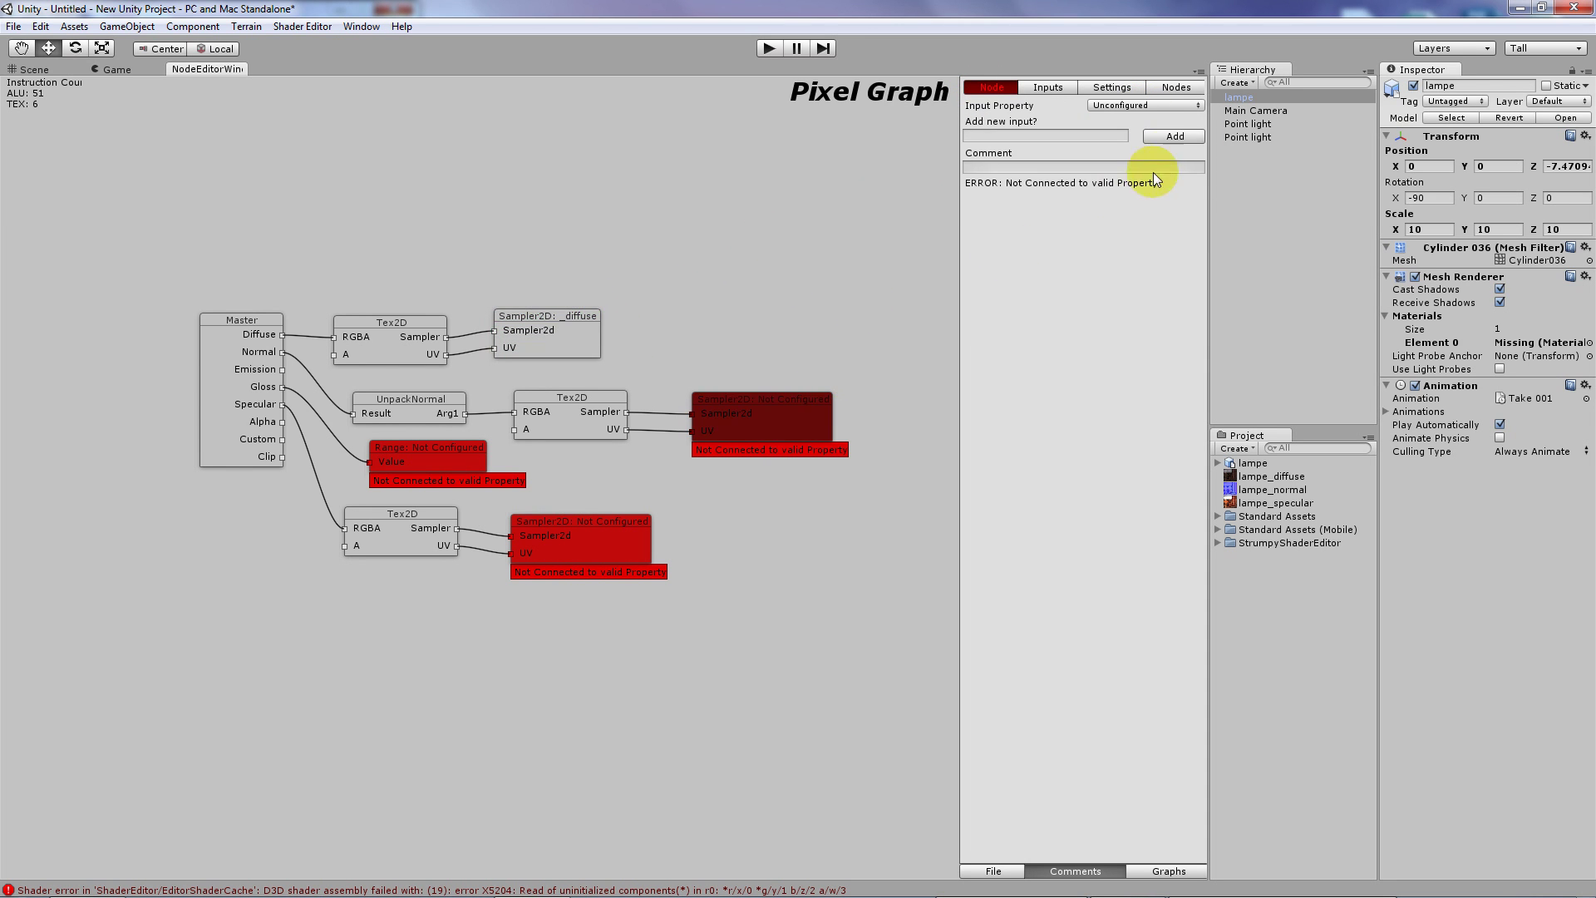
pyautogui.click(1157, 106)
pyautogui.click(1146, 183)
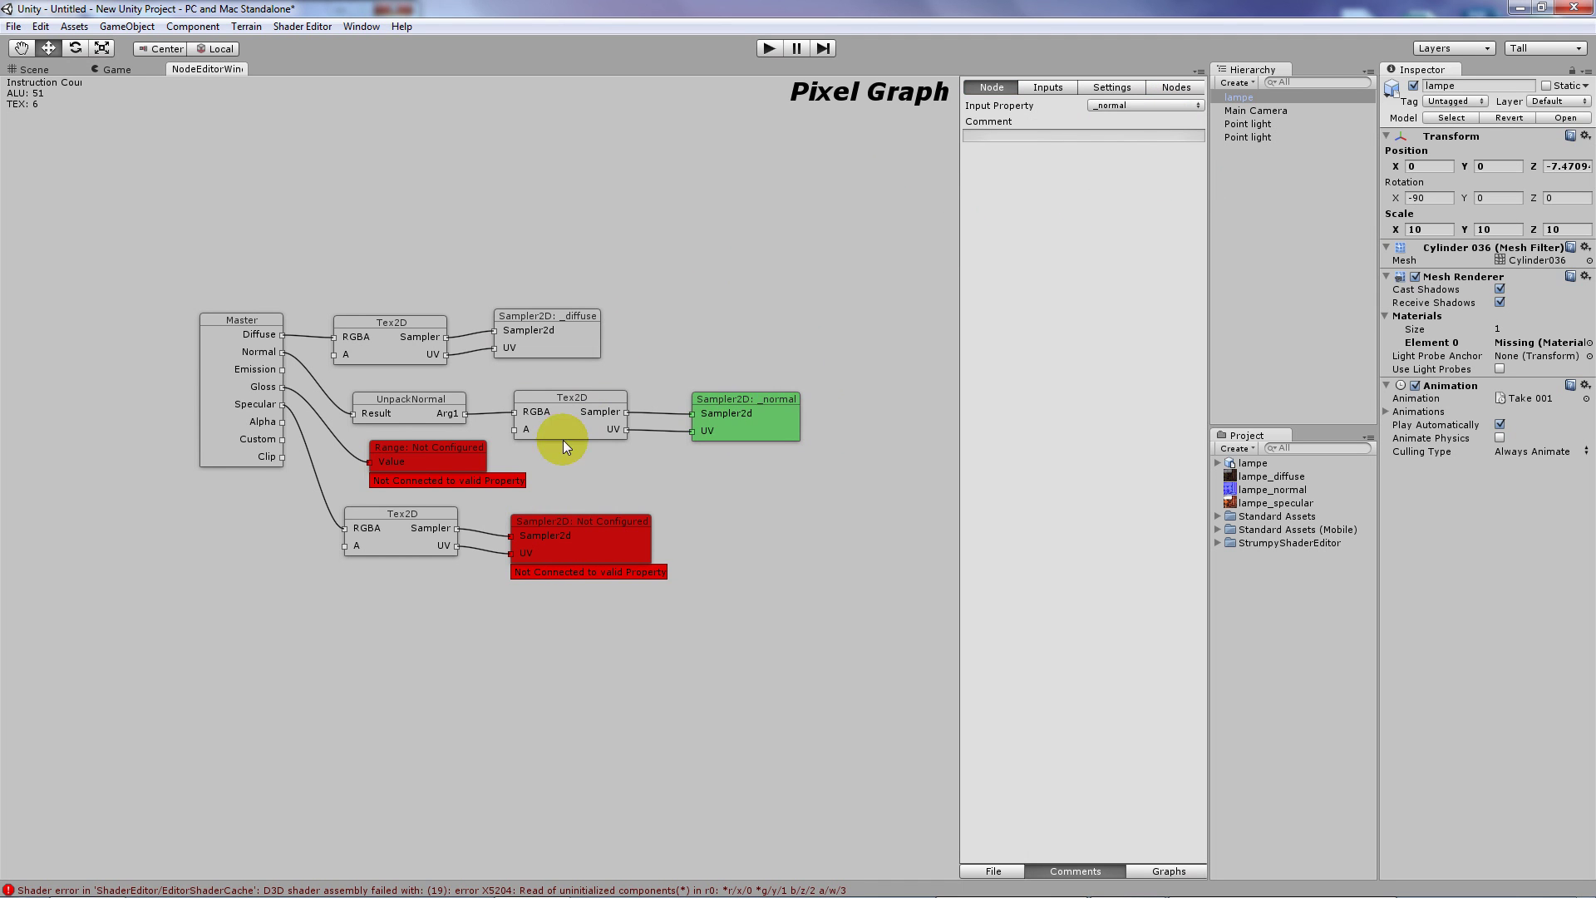
# - Bind the Range node to _glossiness and the bottom sampler to _specular
pyautogui.click(454, 459)
pyautogui.click(1106, 111)
pyautogui.click(1133, 147)
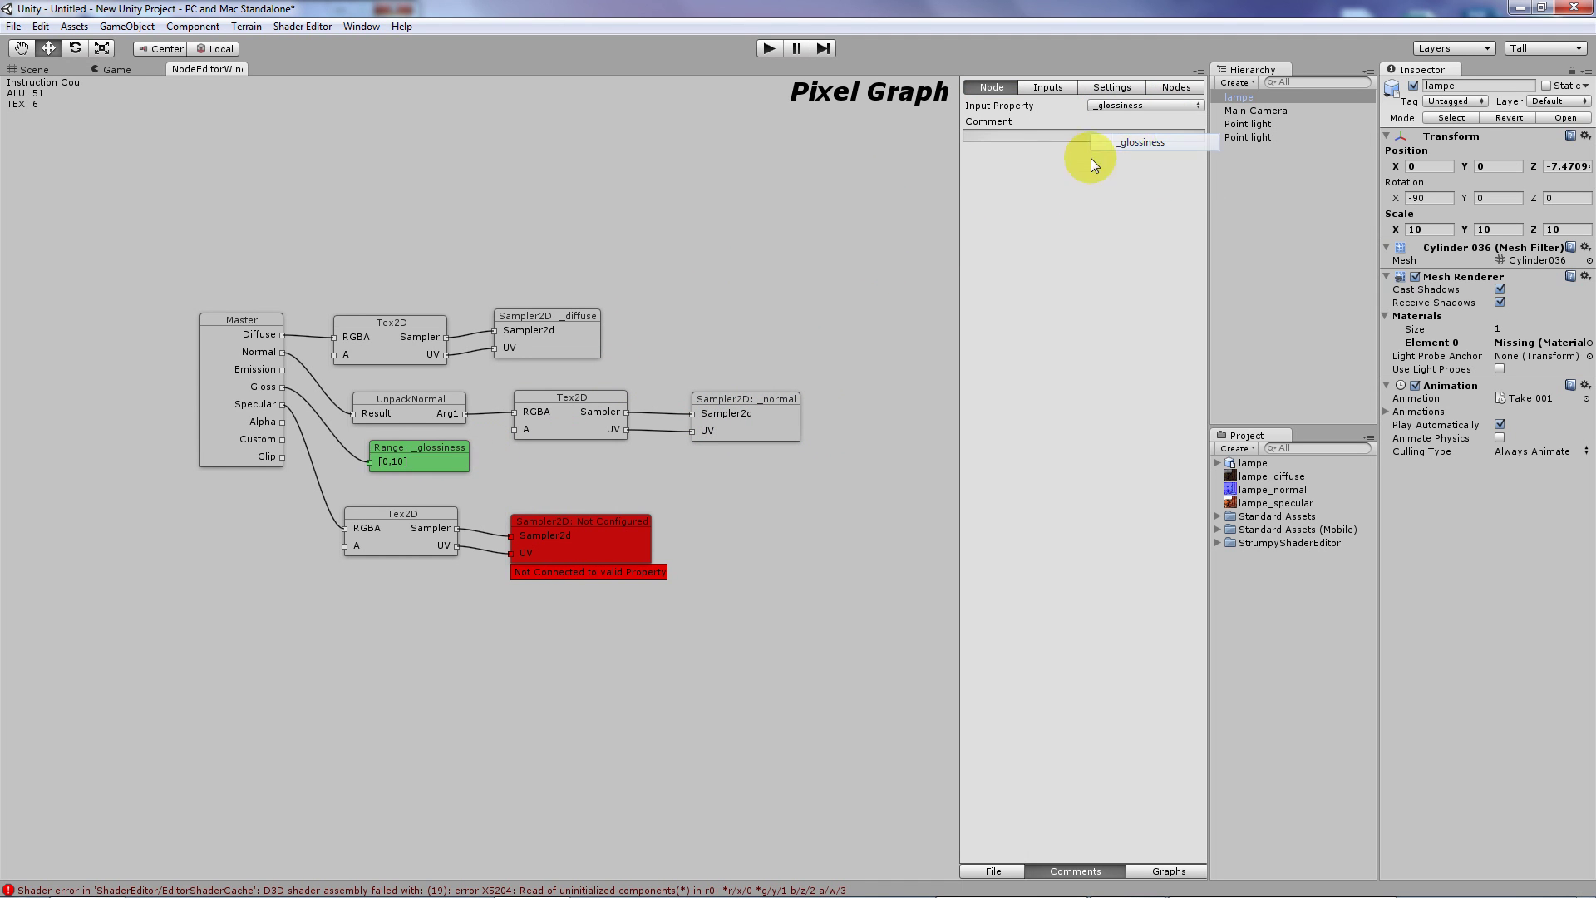
pyautogui.click(644, 552)
pyautogui.click(1146, 106)
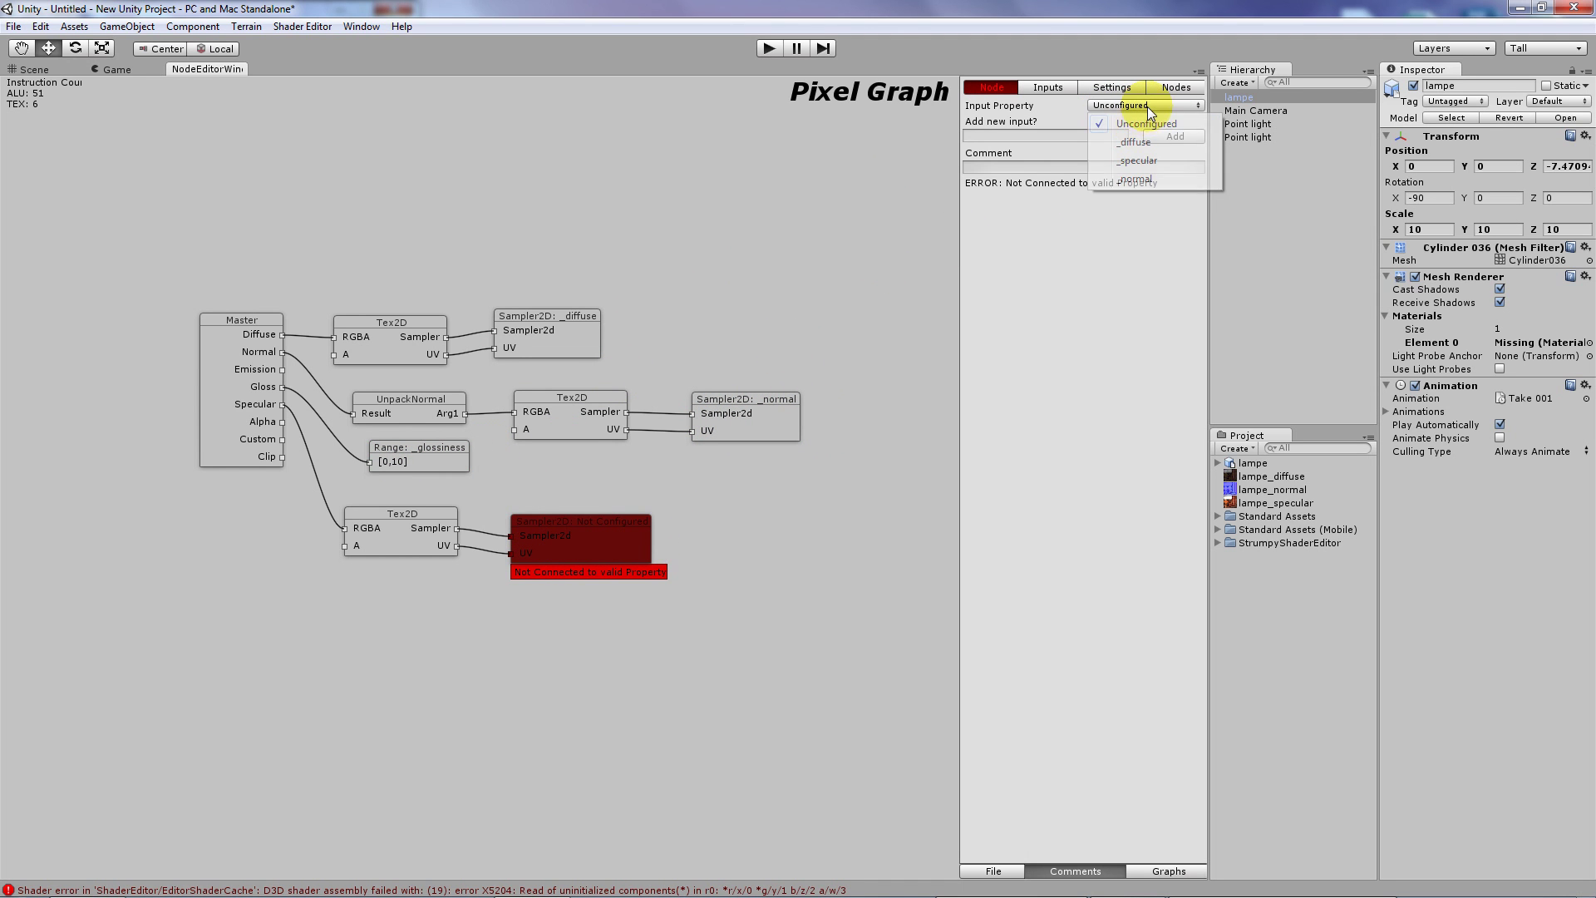
pyautogui.click(1140, 161)
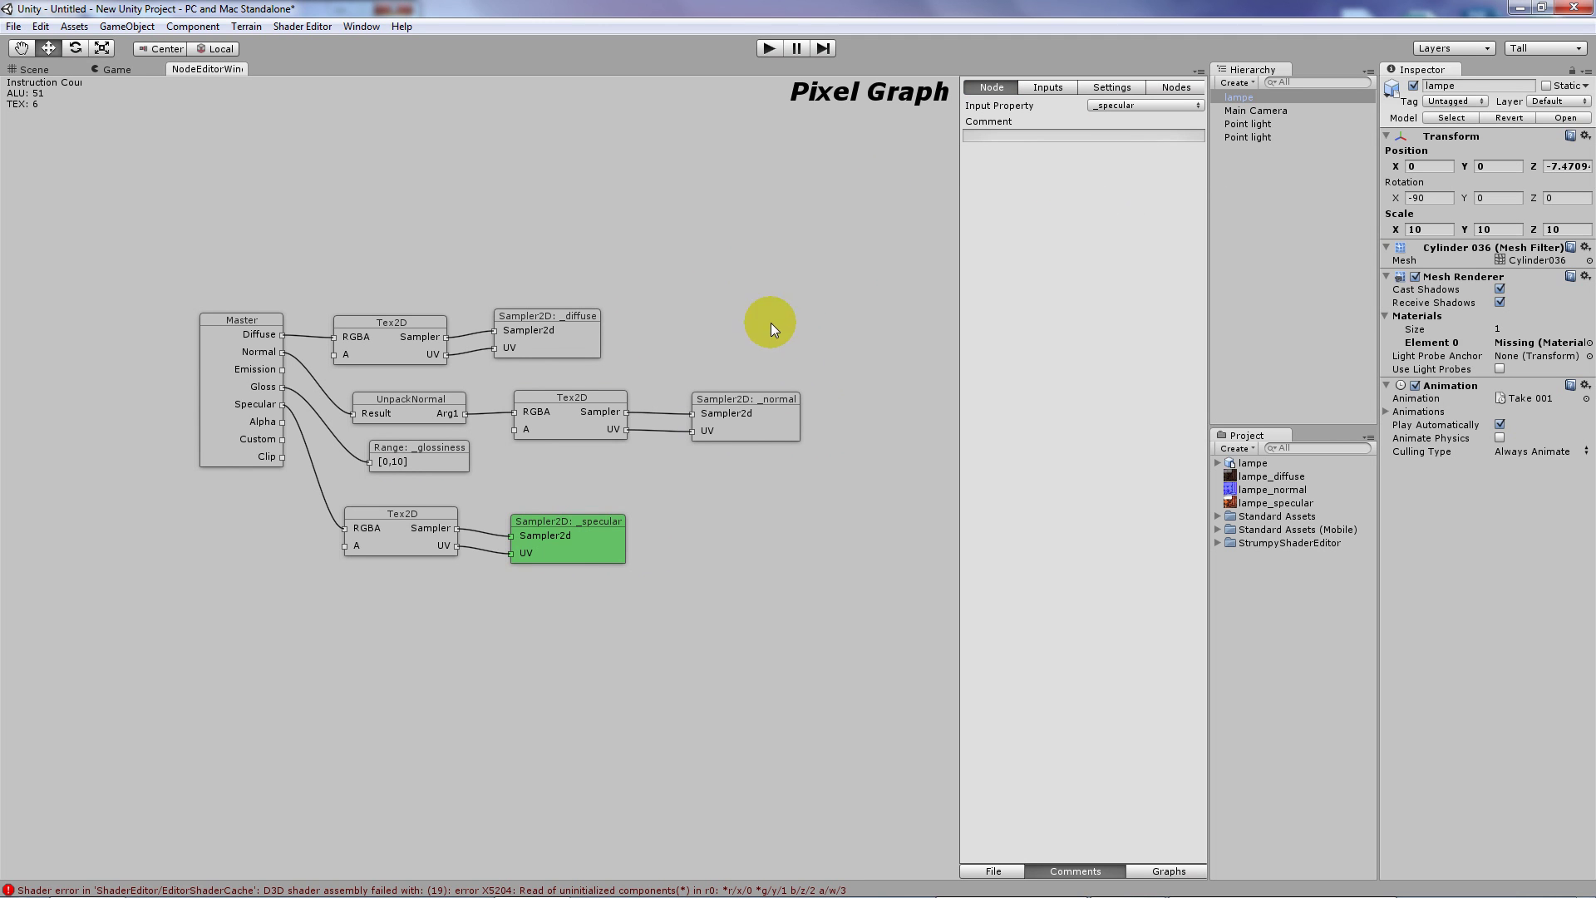
pyautogui.moveTo(566, 457); pyautogui.dragTo(573, 447)
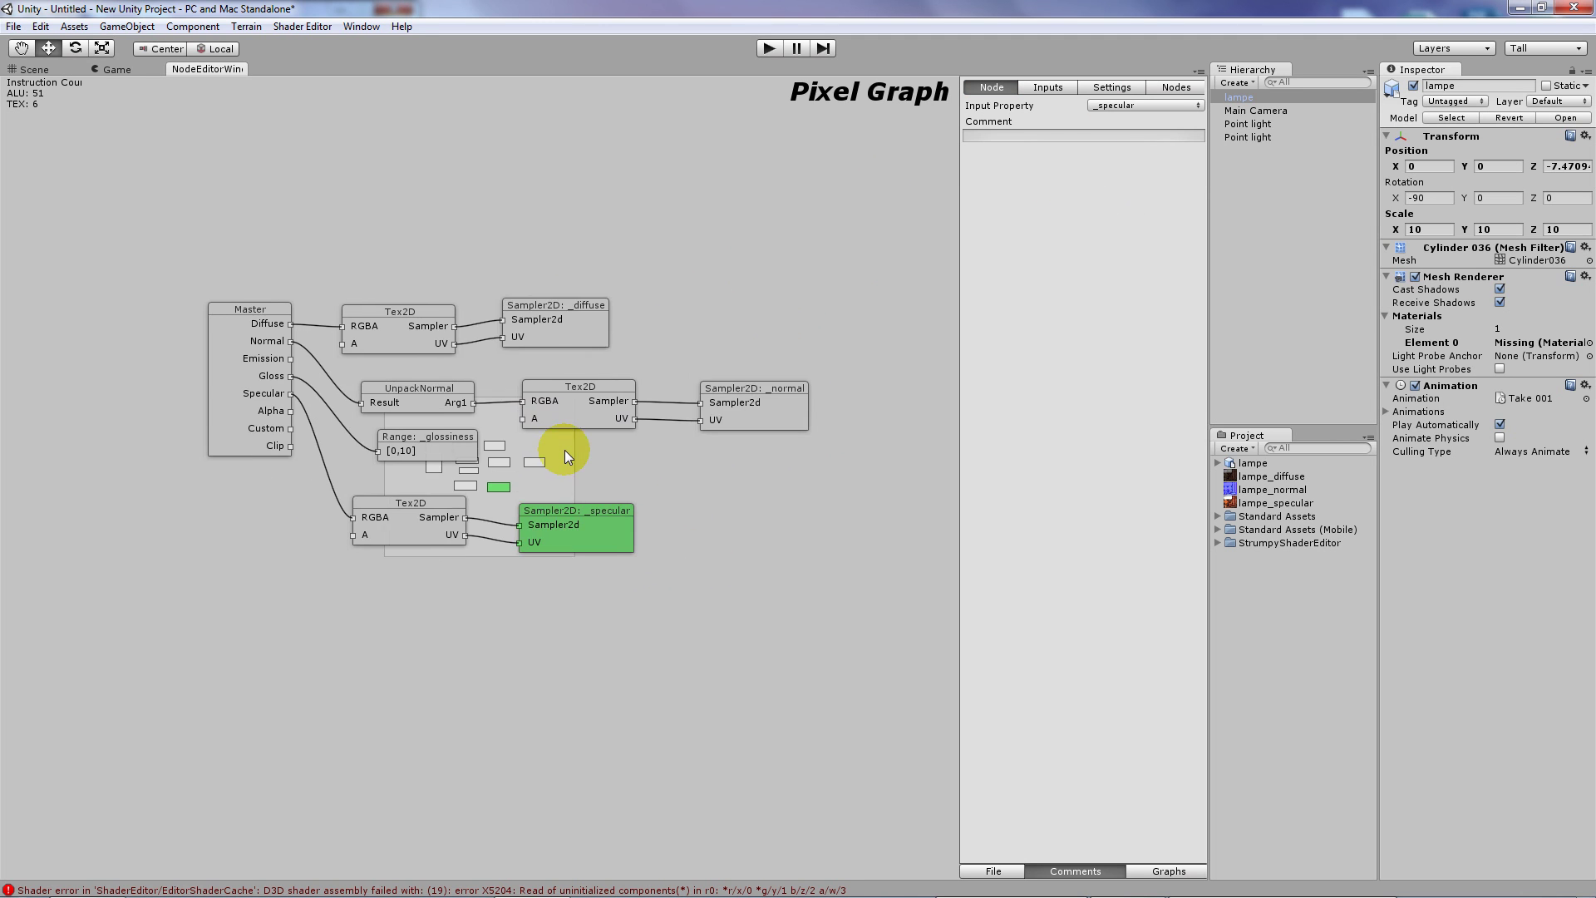
pyautogui.click(993, 870)
# - Export the shader as my_random_shader_name into StrumpyShaderEditor/Editor/Resources
pyautogui.click(1027, 857)
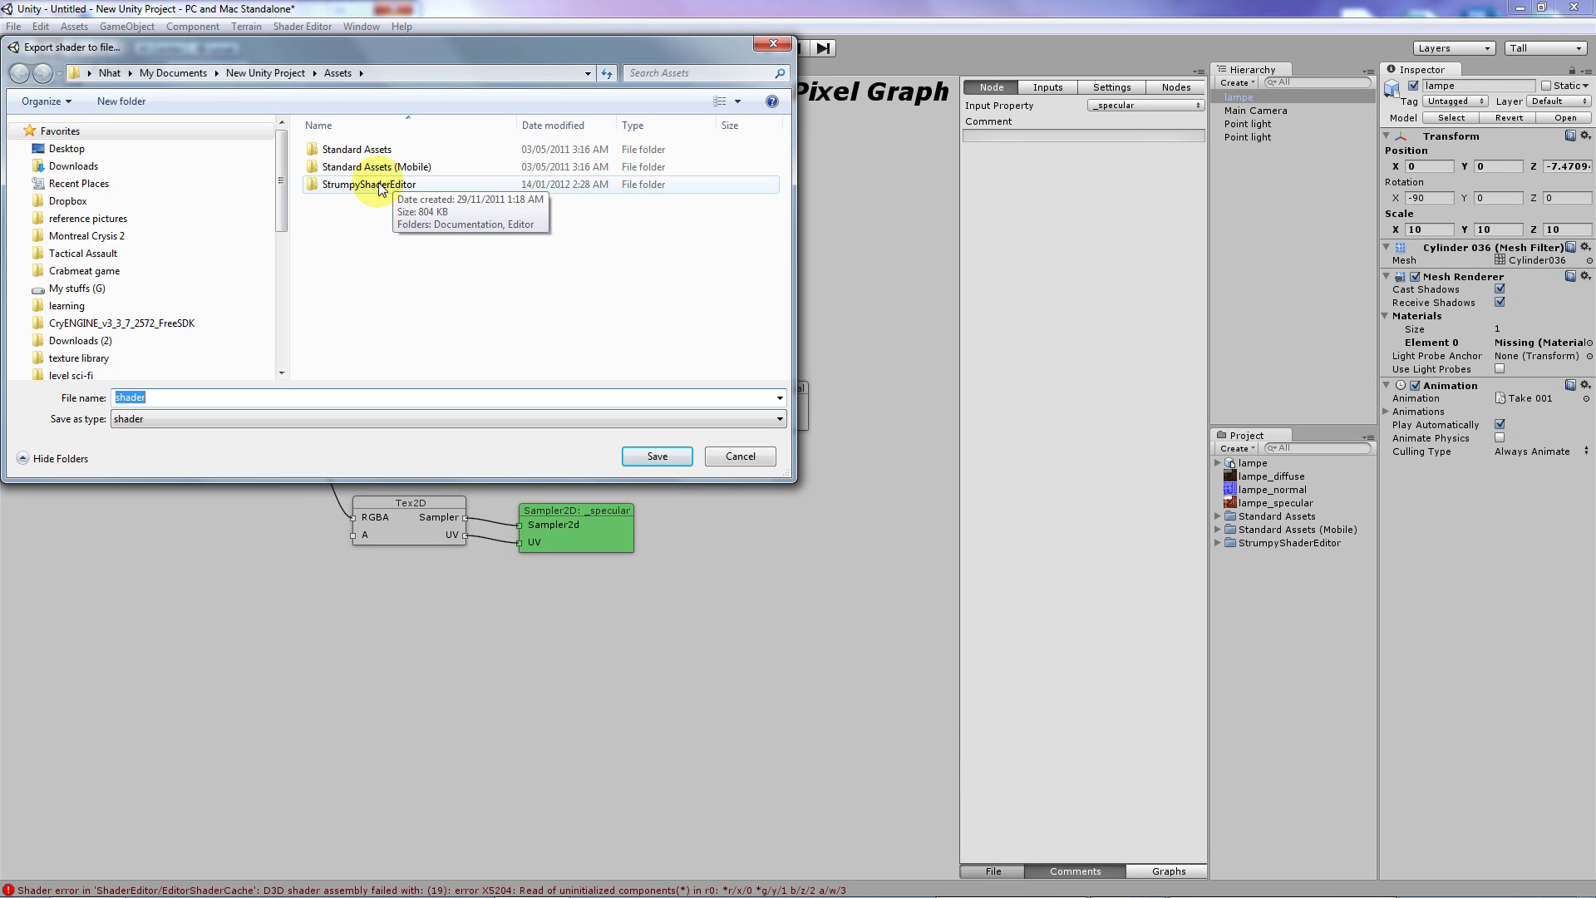
pyautogui.doubleClick(377, 184)
pyautogui.doubleClick(374, 161)
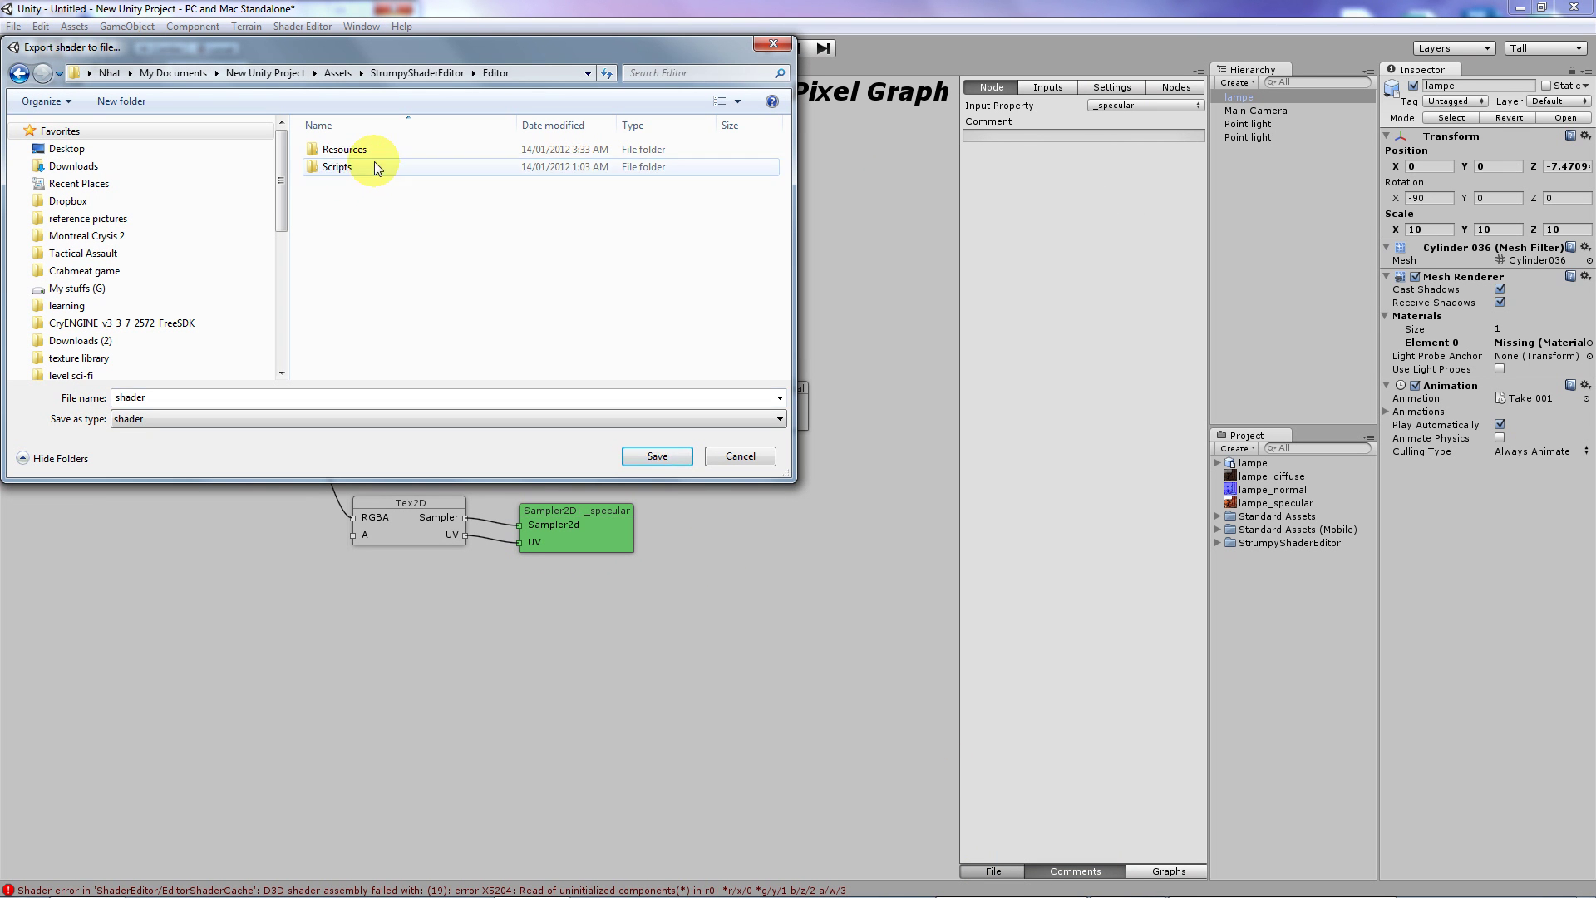
pyautogui.doubleClick(376, 148)
pyautogui.doubleClick(395, 398)
pyautogui.write('my_random_')
pyautogui.write('hade')
pyautogui.press('BackSpace')
pyautogui.press('BackSpace')
pyautogui.press('BackSpace')
pyautogui.write('hader_name')
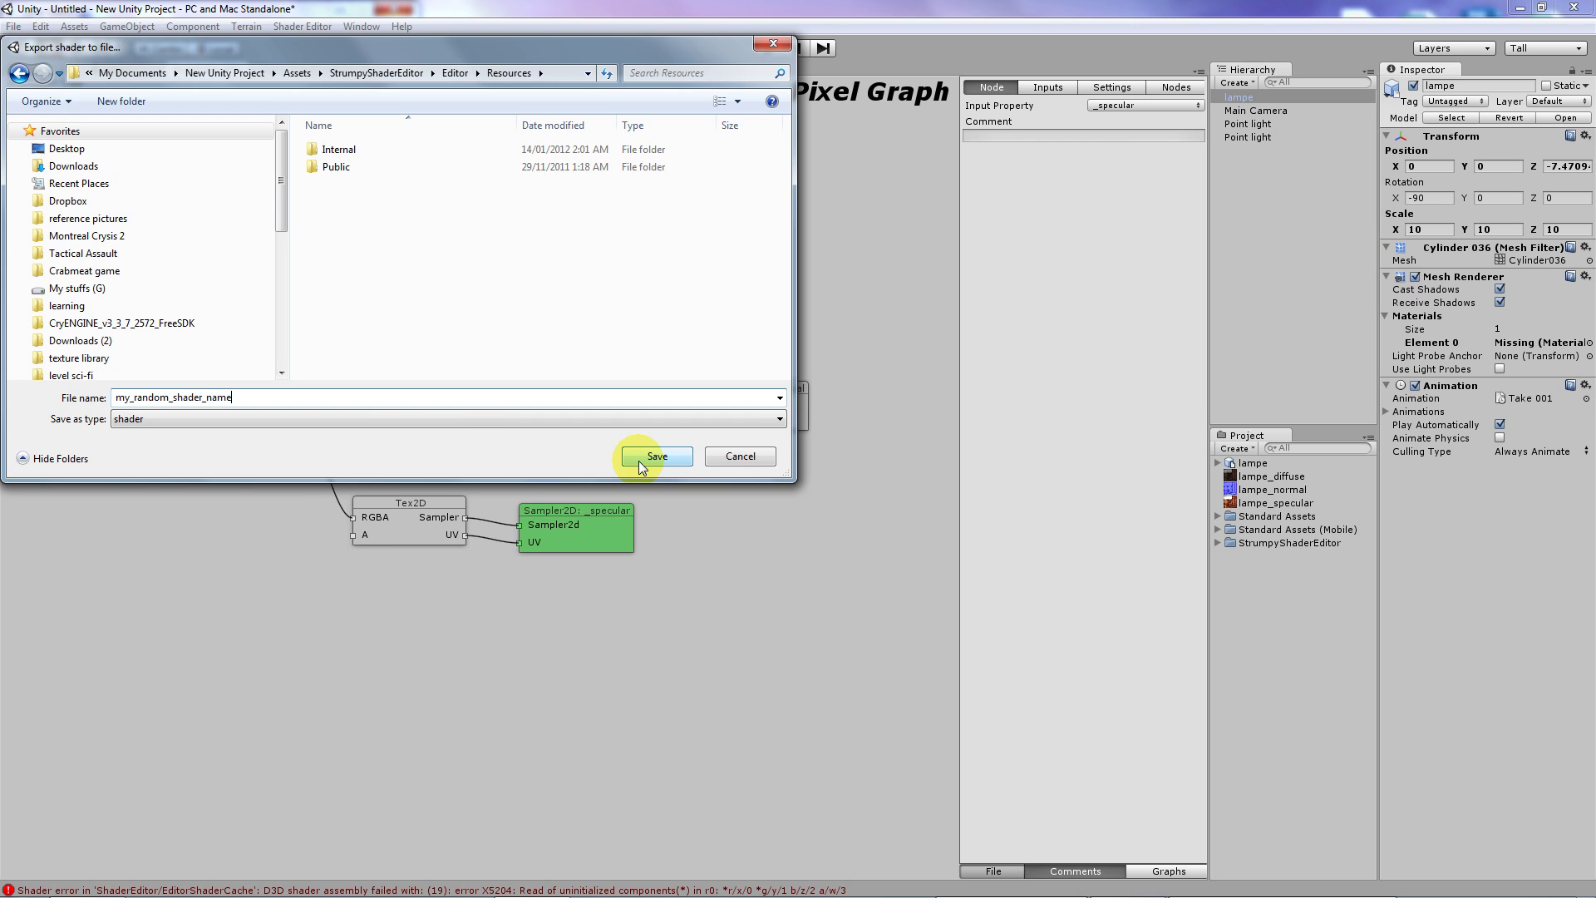
pyautogui.click(656, 456)
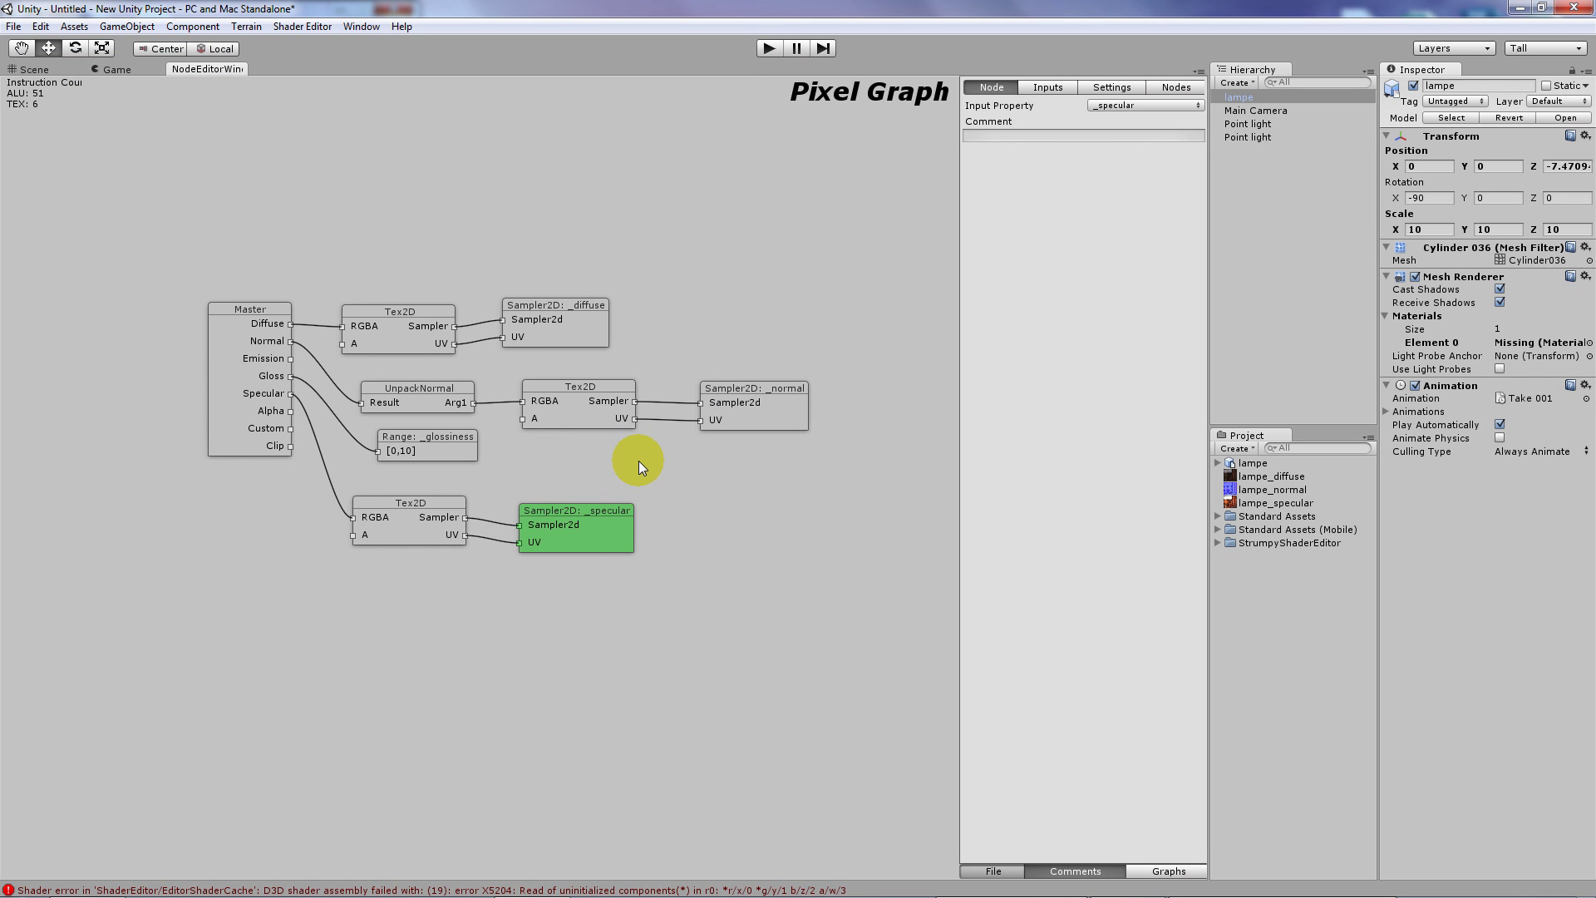
pyautogui.click(33, 69)
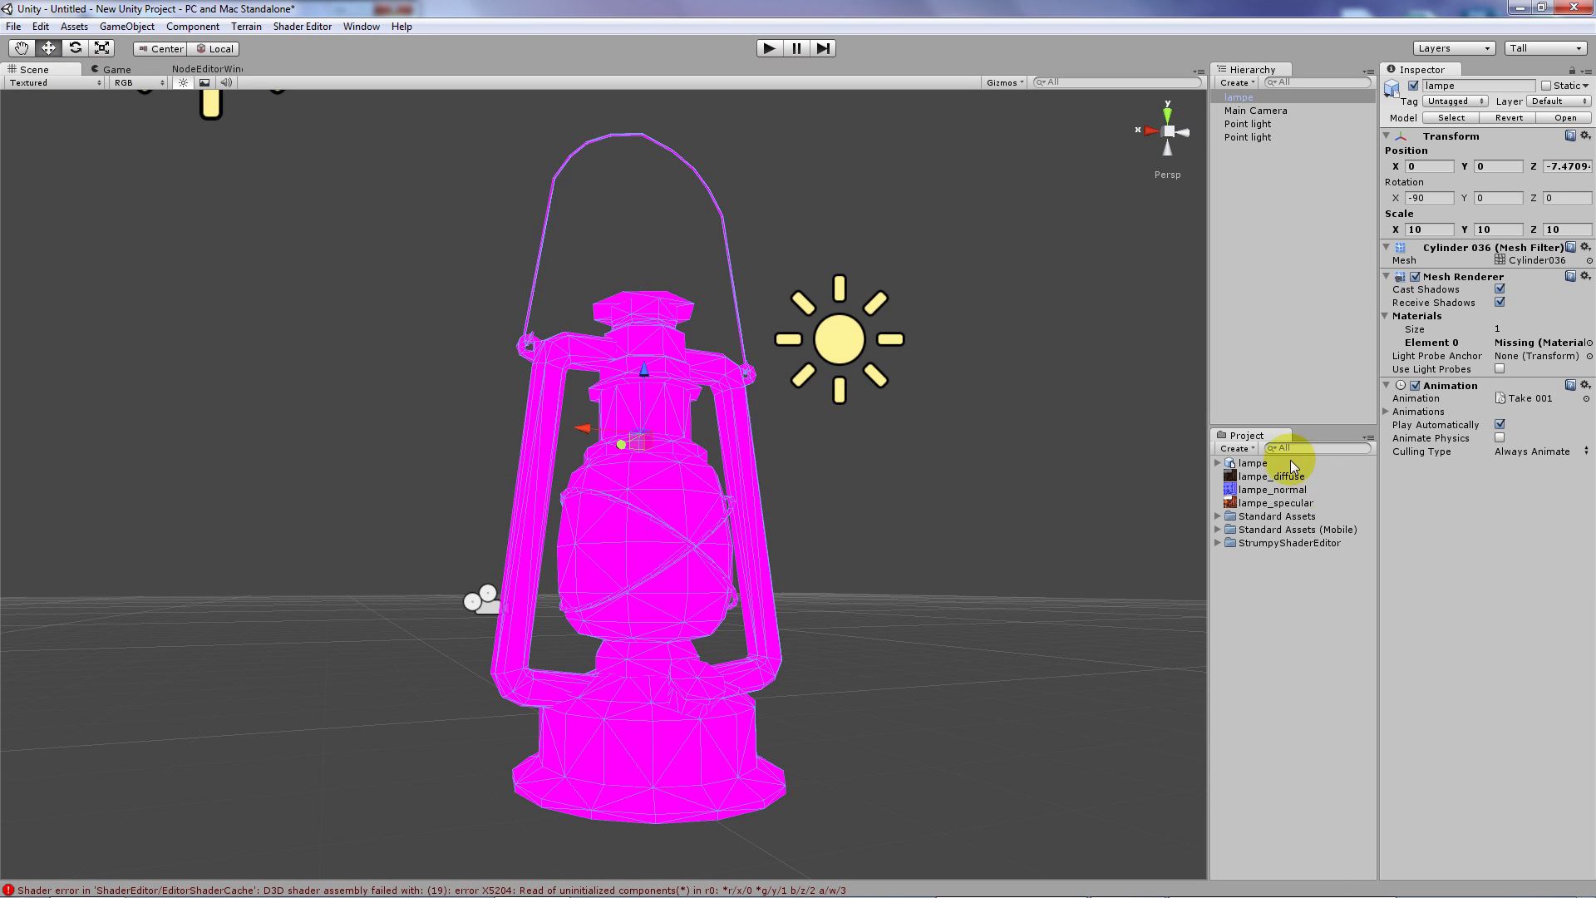
# - Create a material named lampe_material and drag it onto the lamp model
pyautogui.click(1236, 448)
pyautogui.click(1276, 595)
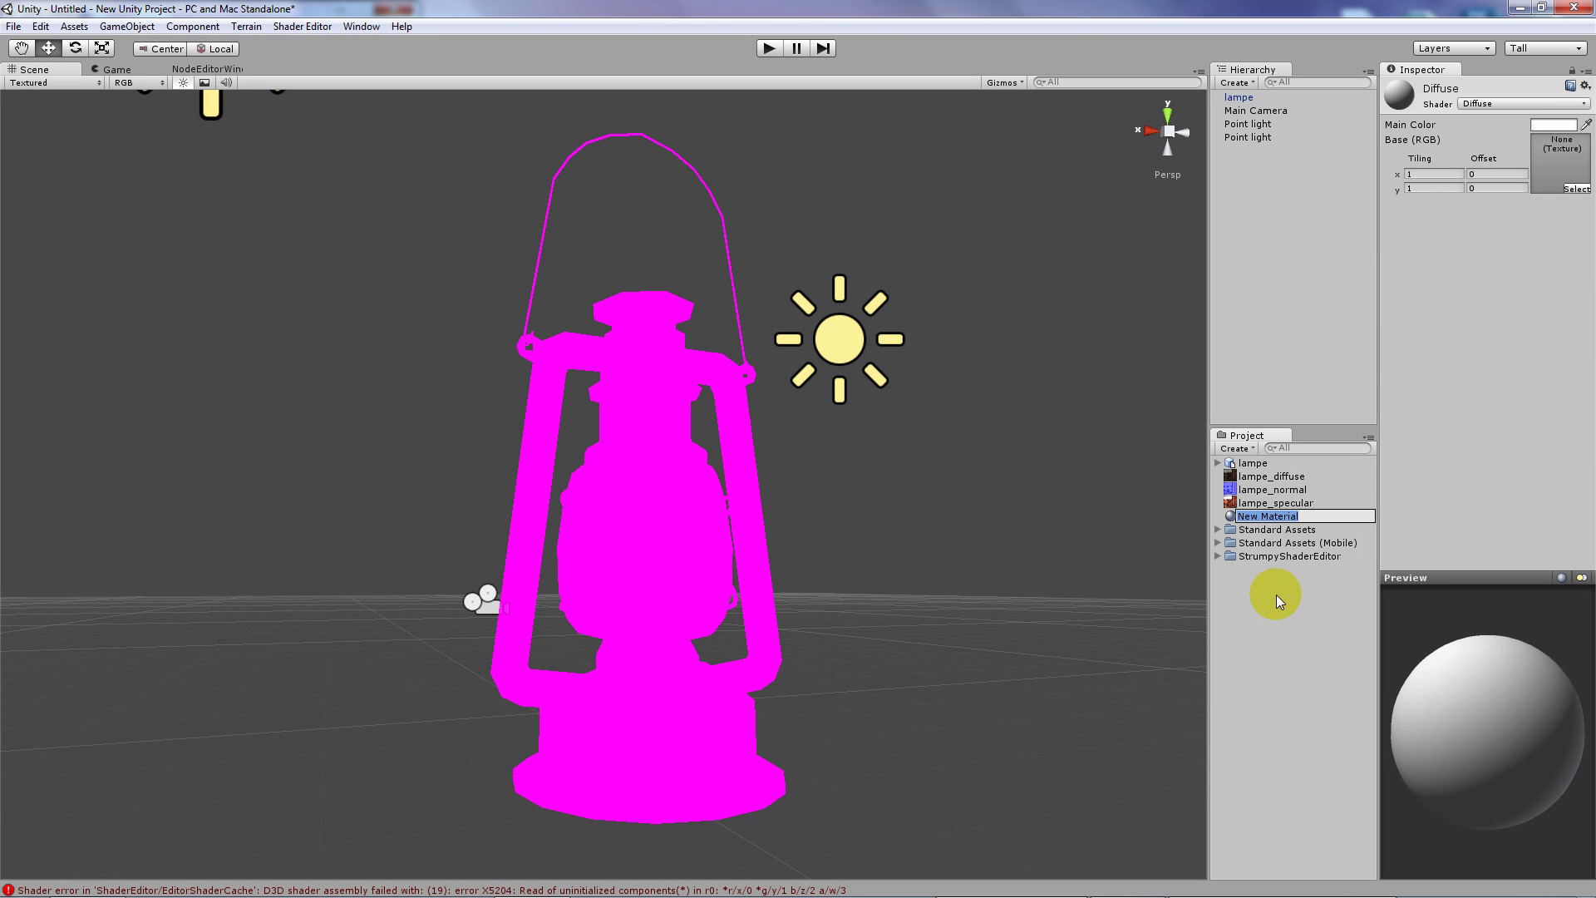
pyautogui.write('lampe_material')
pyautogui.press('Return')
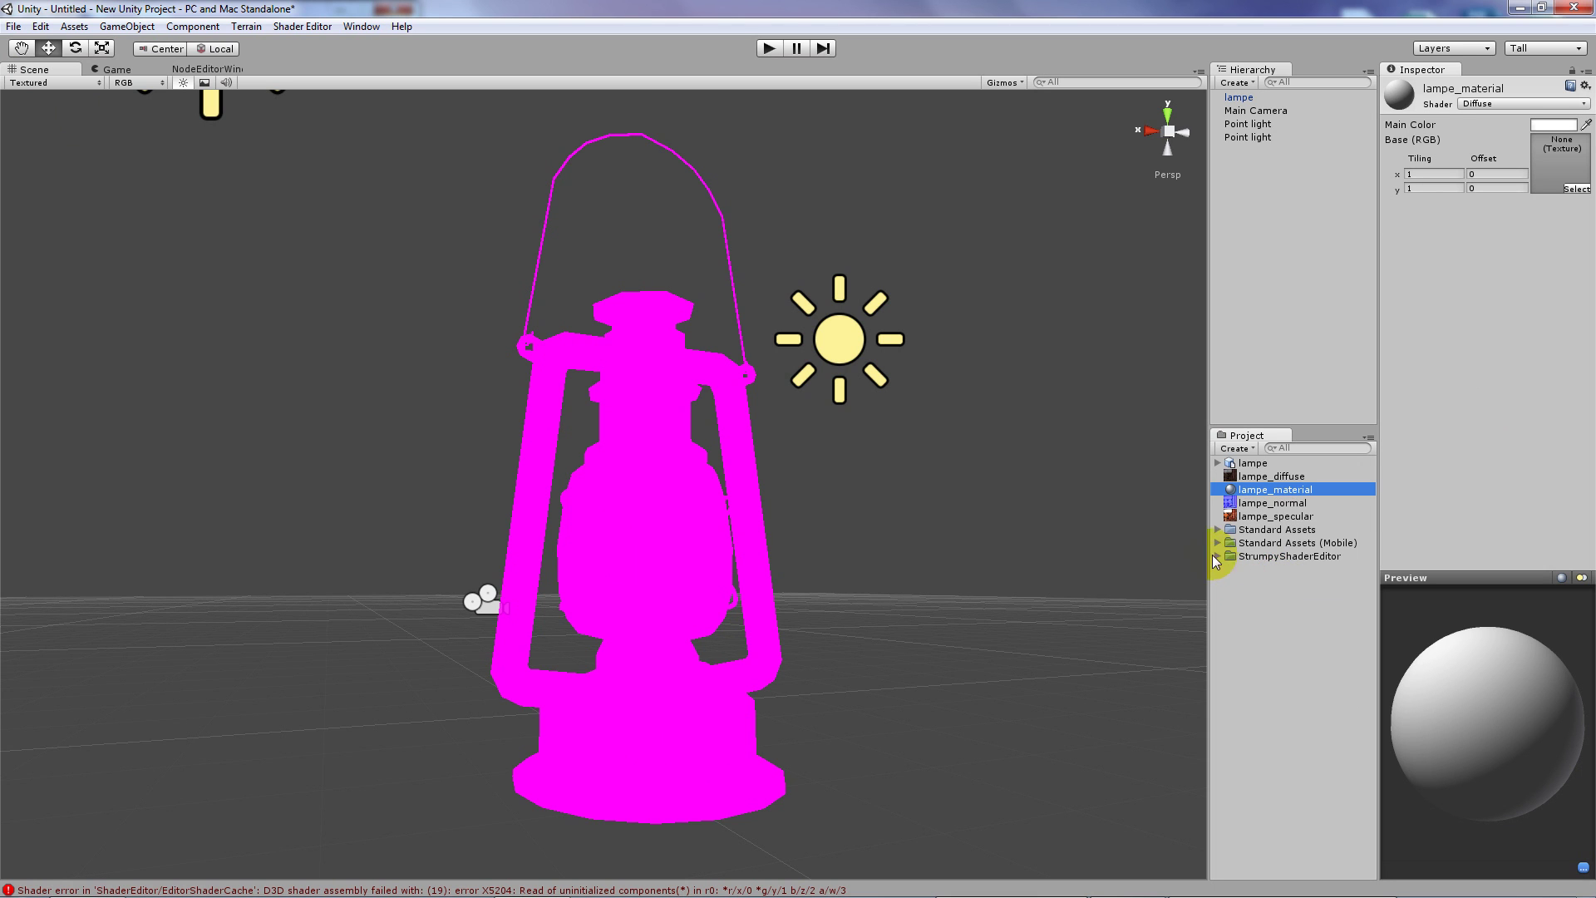
pyautogui.moveTo(1247, 496); pyautogui.dragTo(692, 501)
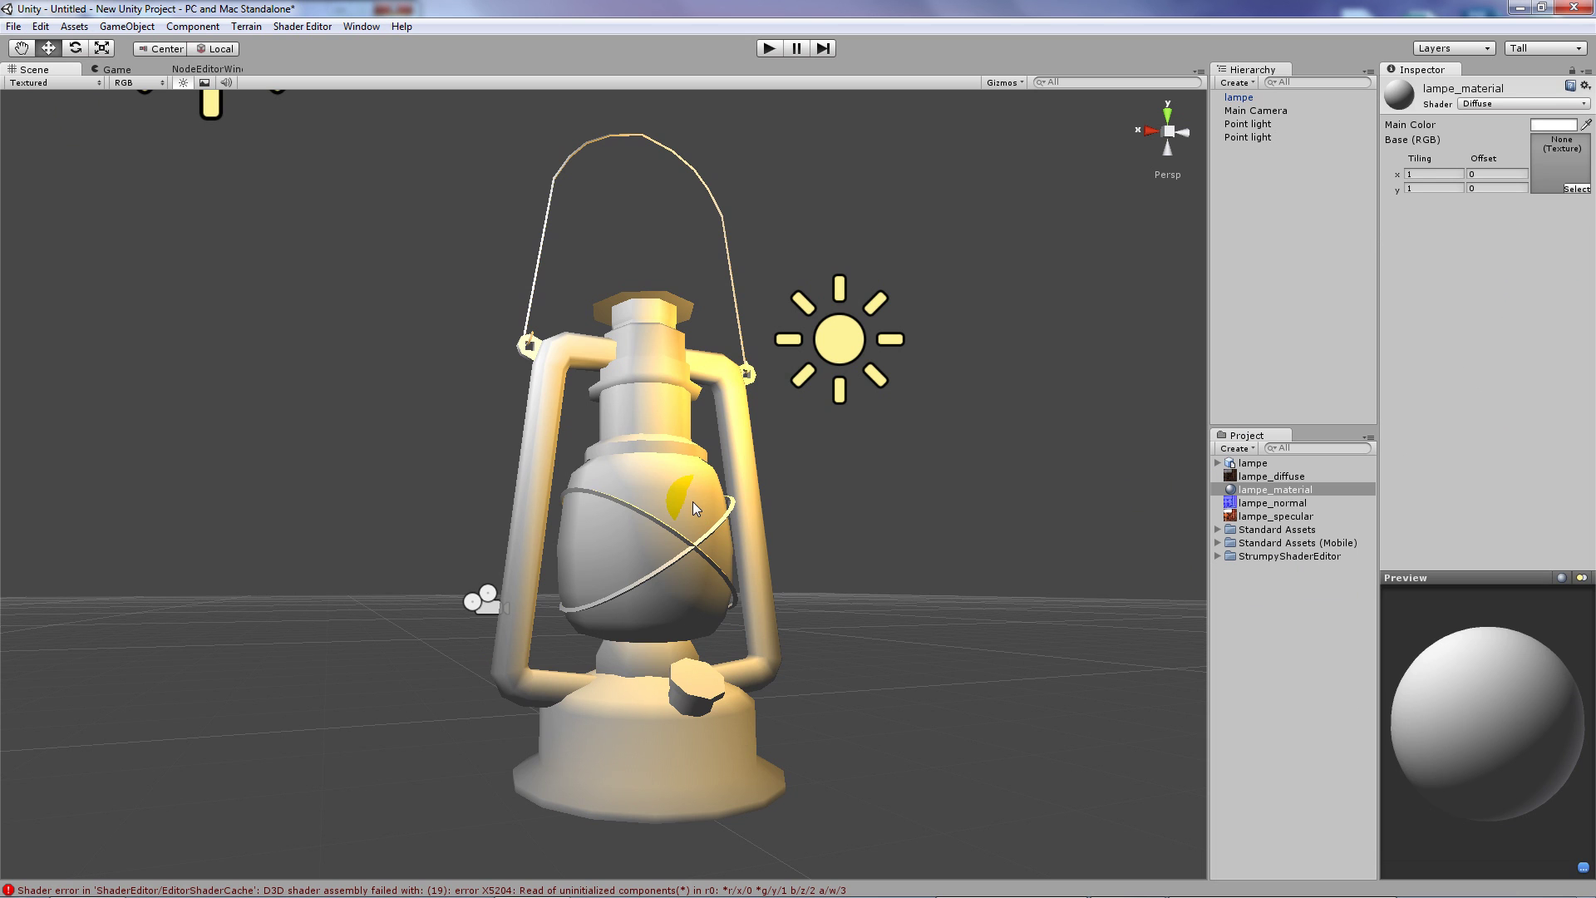
pyautogui.click(692, 502)
pyautogui.click(1256, 490)
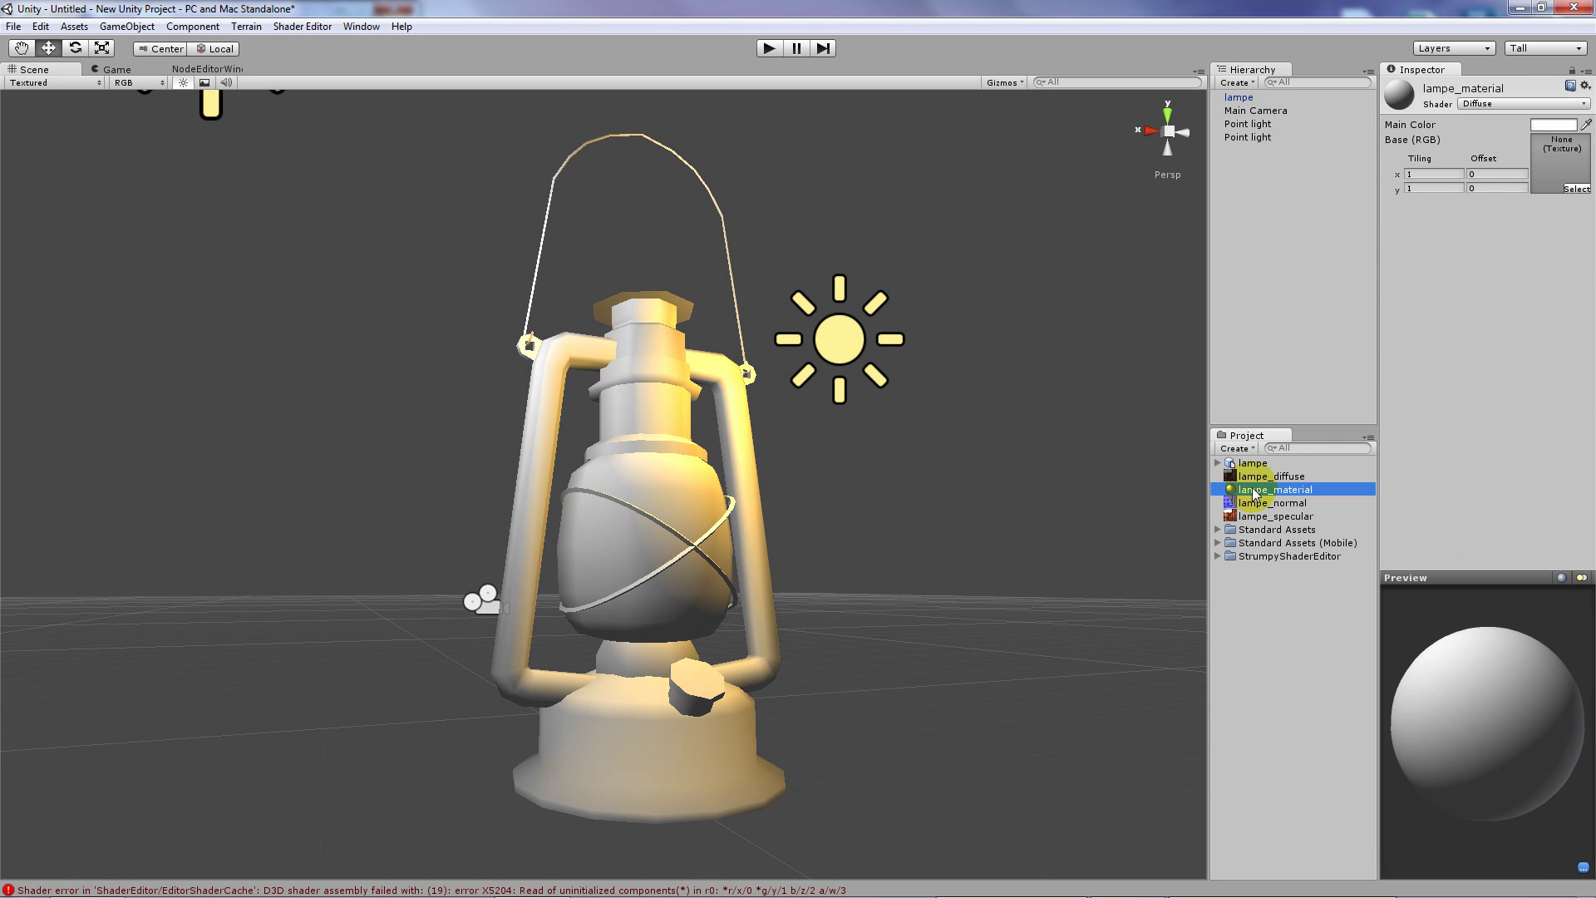
pyautogui.click(1523, 104)
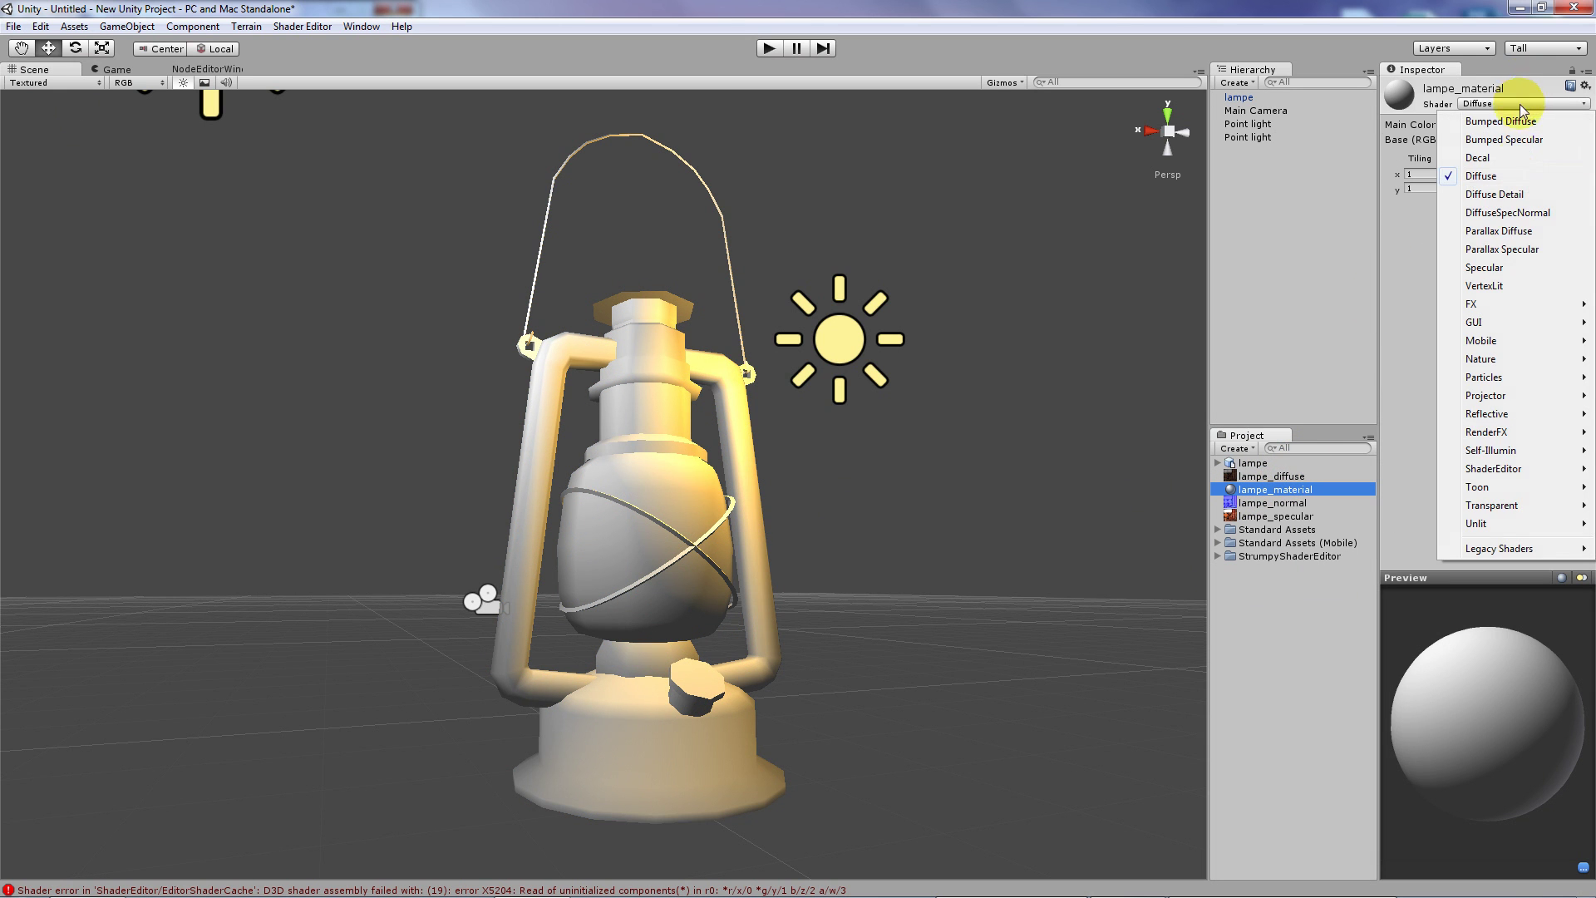
# - Switch lampe_material to DiffuseSpecNormal and assign lampe_diffuse, lampe_specular and lampe_normal textures
pyautogui.click(1507, 214)
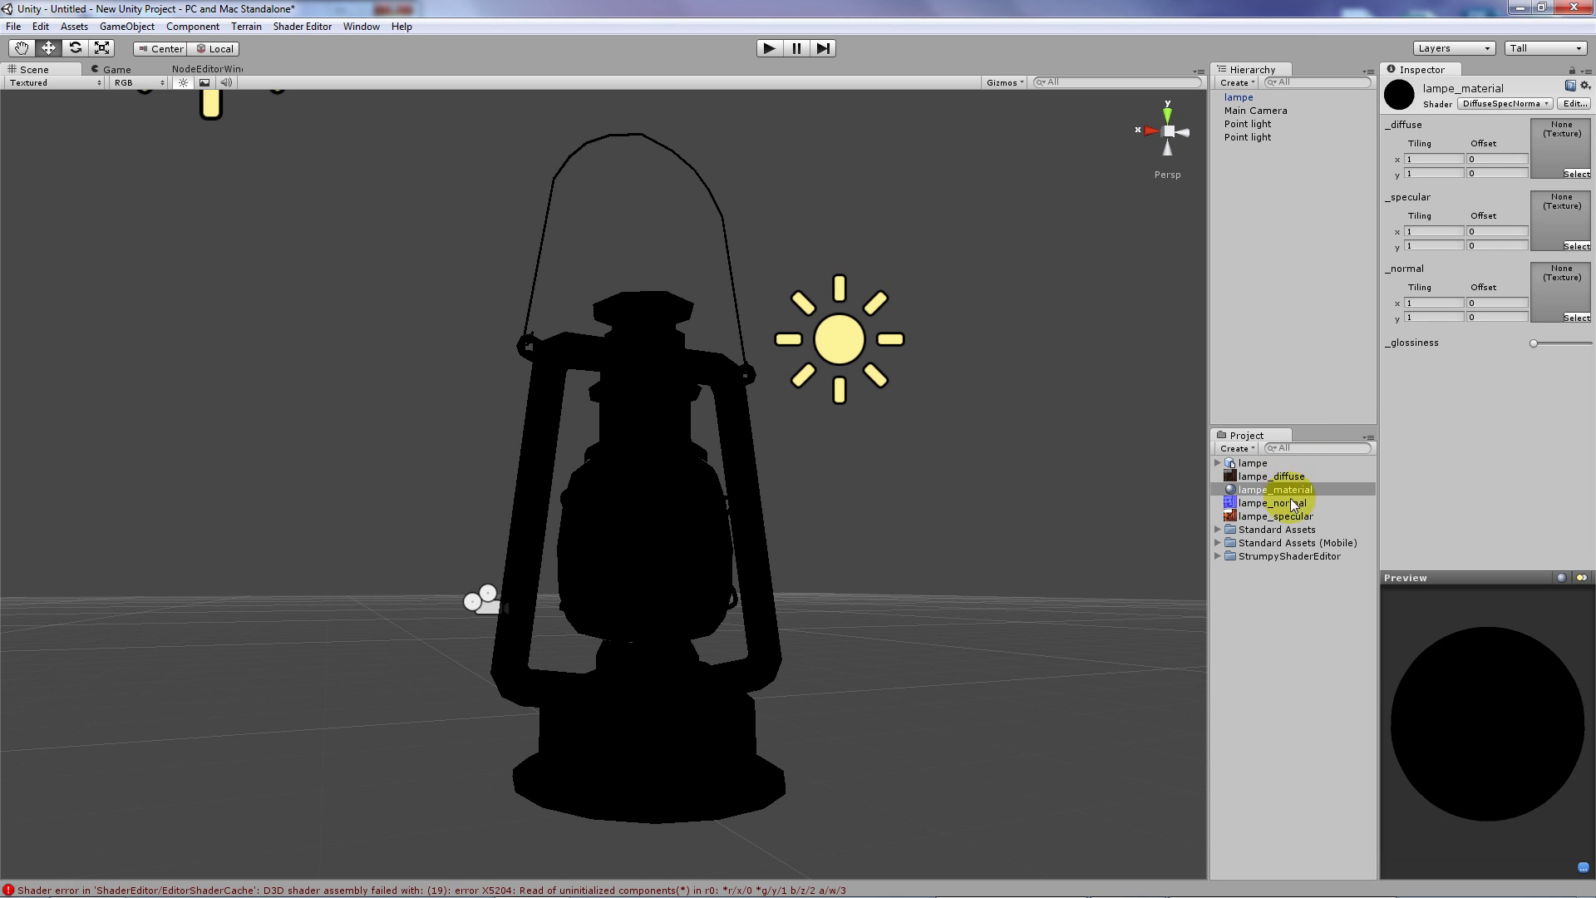
pyautogui.moveTo(1302, 477); pyautogui.dragTo(1544, 149)
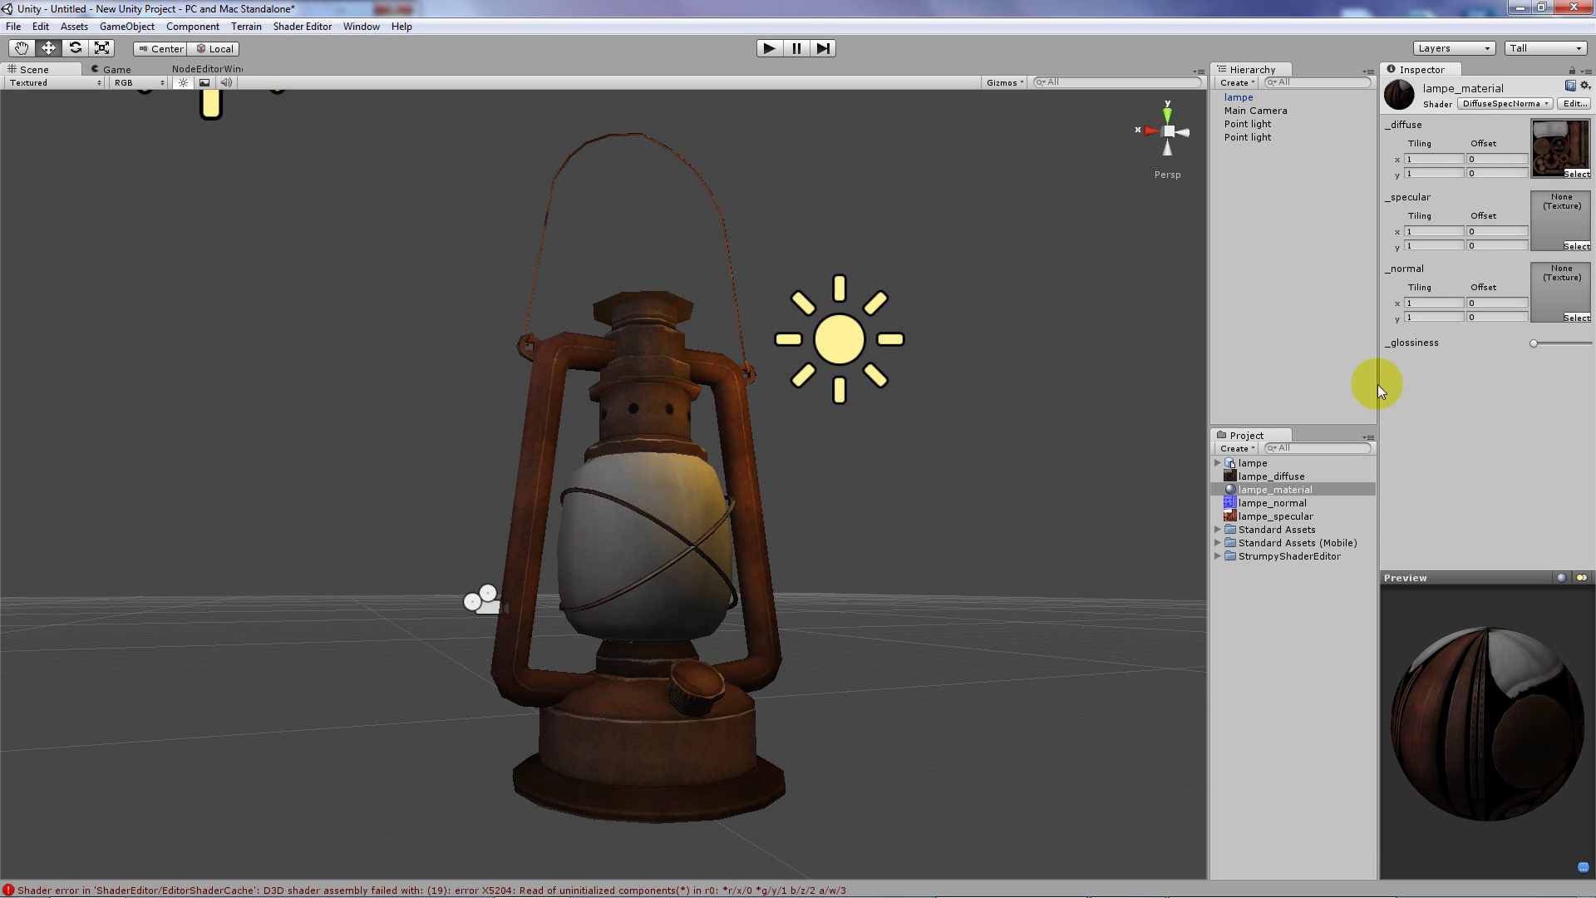
pyautogui.click(1309, 516)
pyautogui.moveTo(1310, 516); pyautogui.dragTo(1560, 224)
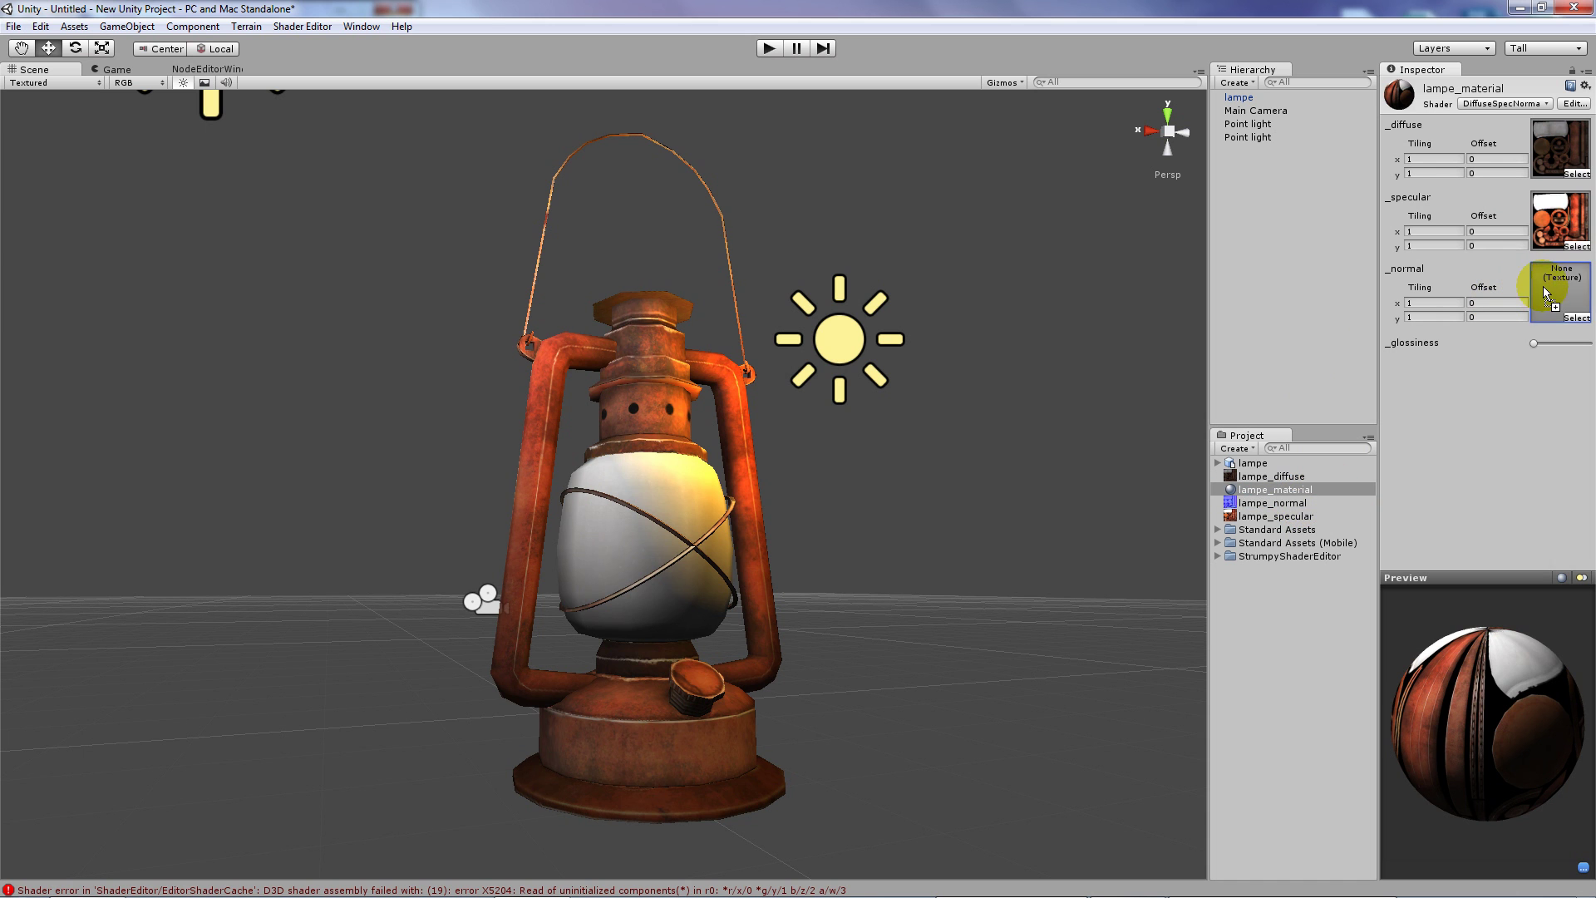
pyautogui.moveTo(1306, 513); pyautogui.dragTo(1543, 286)
pyautogui.moveTo(1537, 344); pyautogui.dragTo(1539, 343)
# - Move the point light closer to the lamp
pyautogui.click(855, 341)
pyautogui.click(841, 287)
pyautogui.click(840, 340)
pyautogui.moveTo(838, 309)
pyautogui.mouseDown()
pyautogui.moveTo(836, 277)
pyautogui.moveTo(837, 331)
pyautogui.moveTo(630, 366)
pyautogui.moveTo(672, 368)
pyautogui.mouseUp()
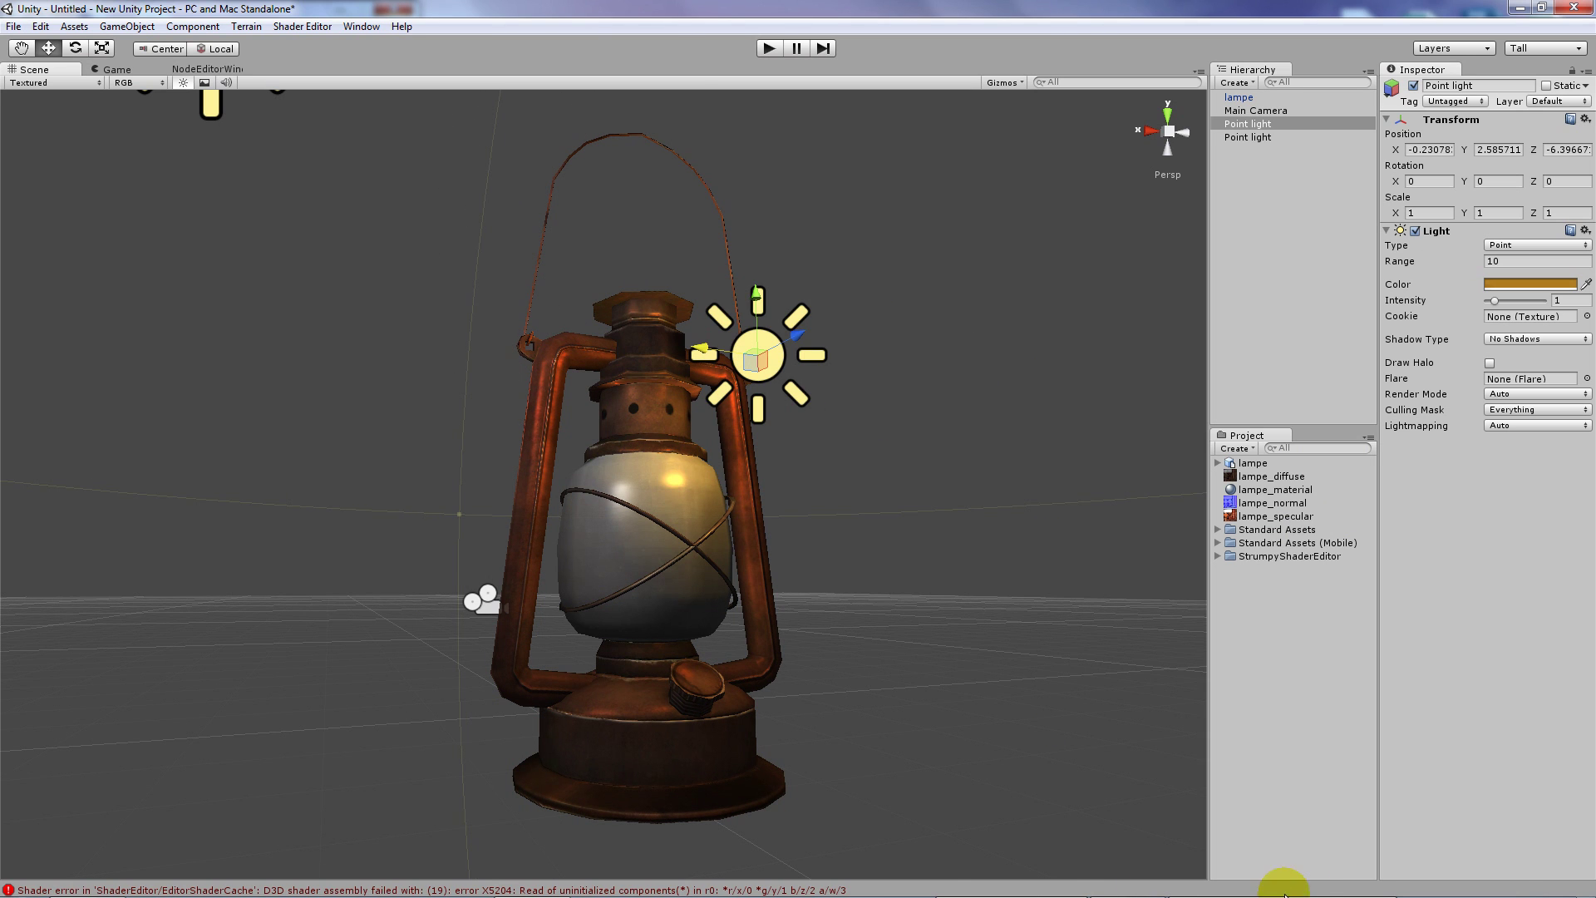